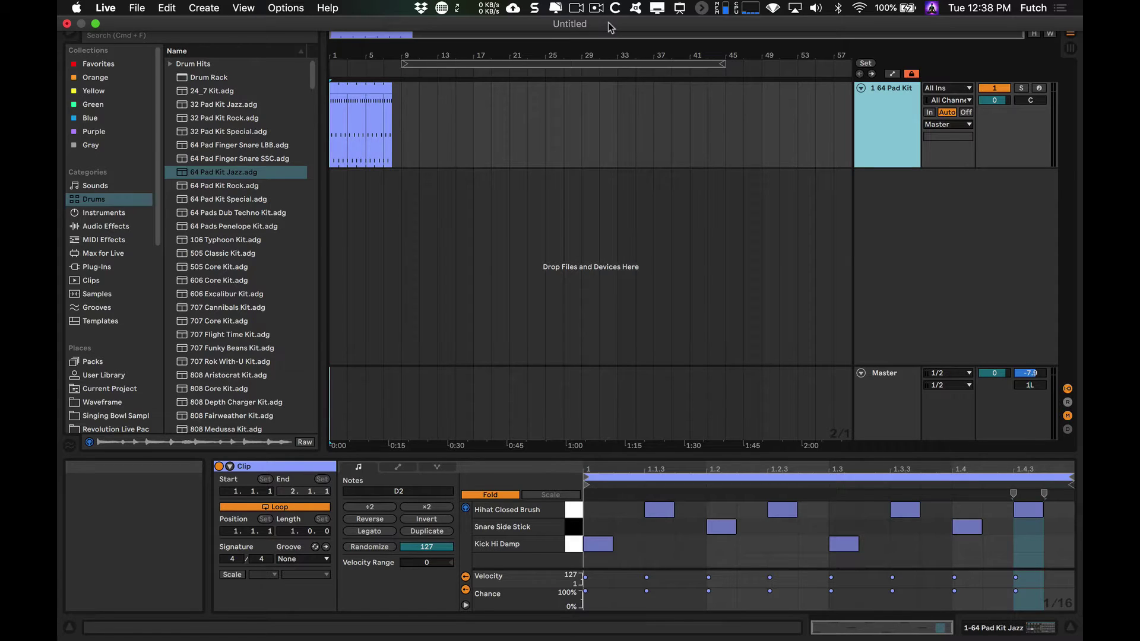
# - Set the arrangement loop region to start at bar 11 and span 46 bars, ending at bar 57
pyautogui.click(583, 63)
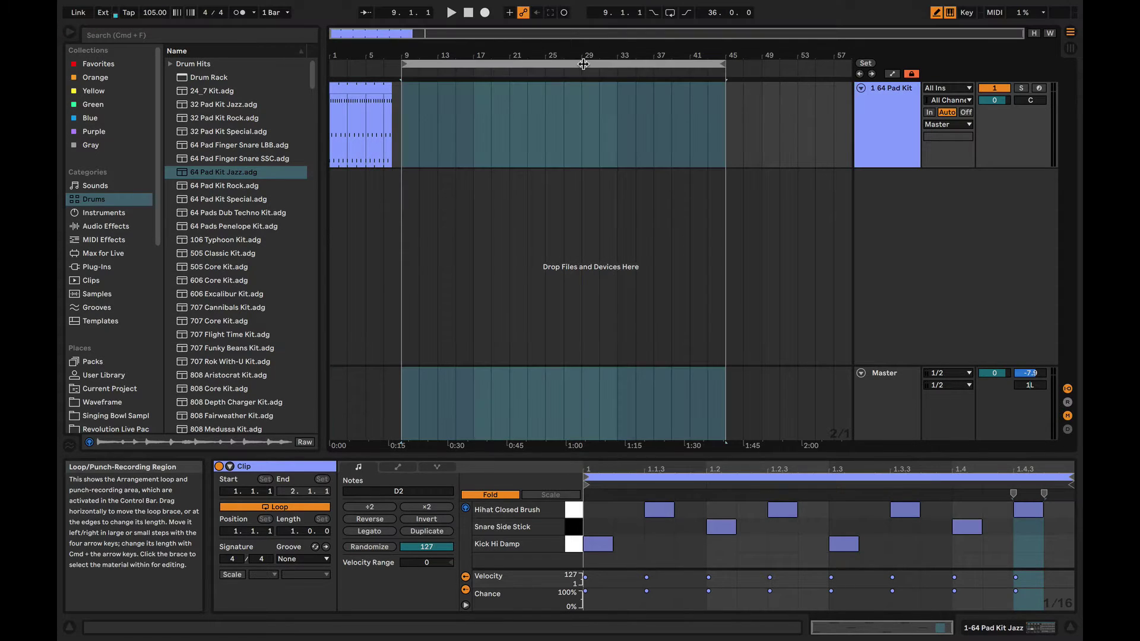
pyautogui.moveTo(403, 64)
pyautogui.mouseDown()
pyautogui.moveTo(542, 67)
pyautogui.moveTo(412, 75)
pyautogui.mouseUp()
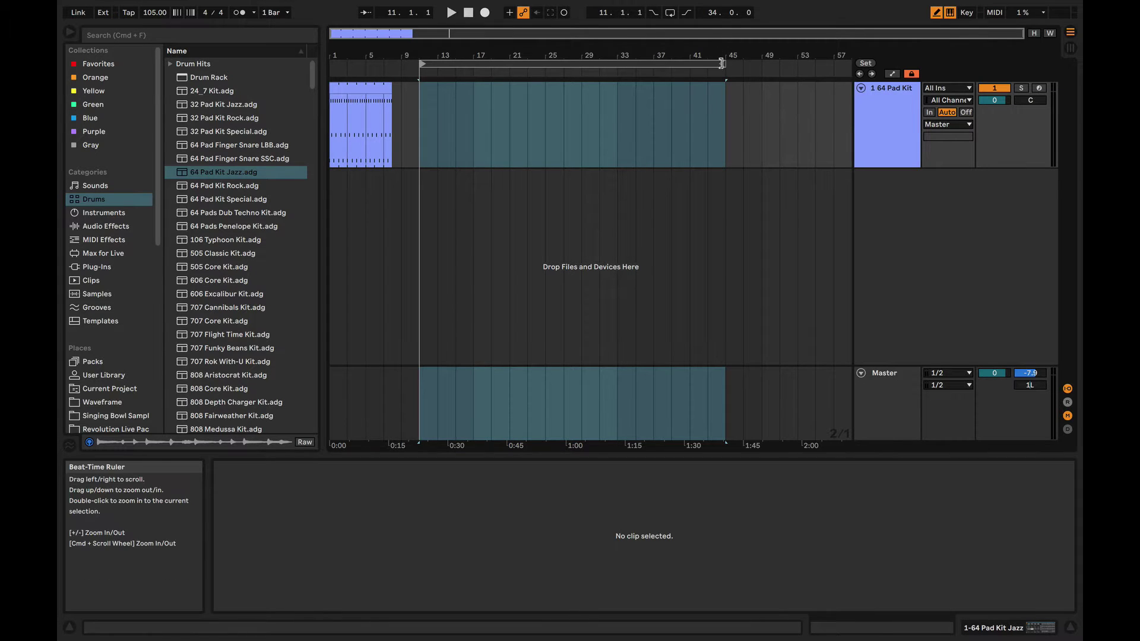
pyautogui.moveTo(724, 63); pyautogui.dragTo(826, 67)
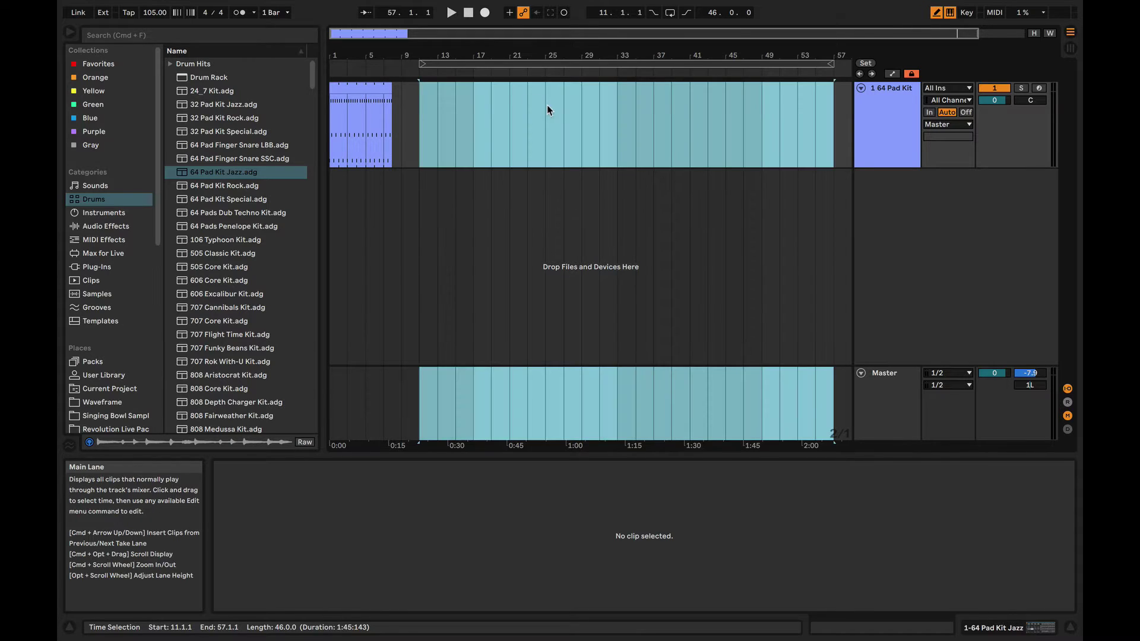
pyautogui.click(450, 106)
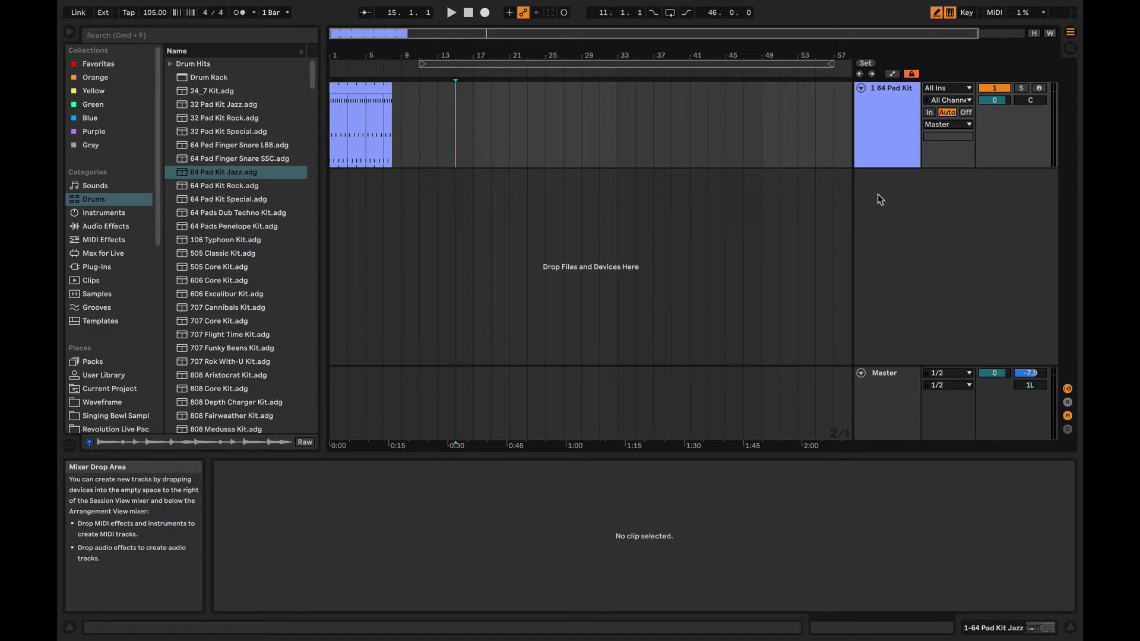
# - Insert a new audio track below the drum track and rename it VOCALS
pyautogui.press('super+t')
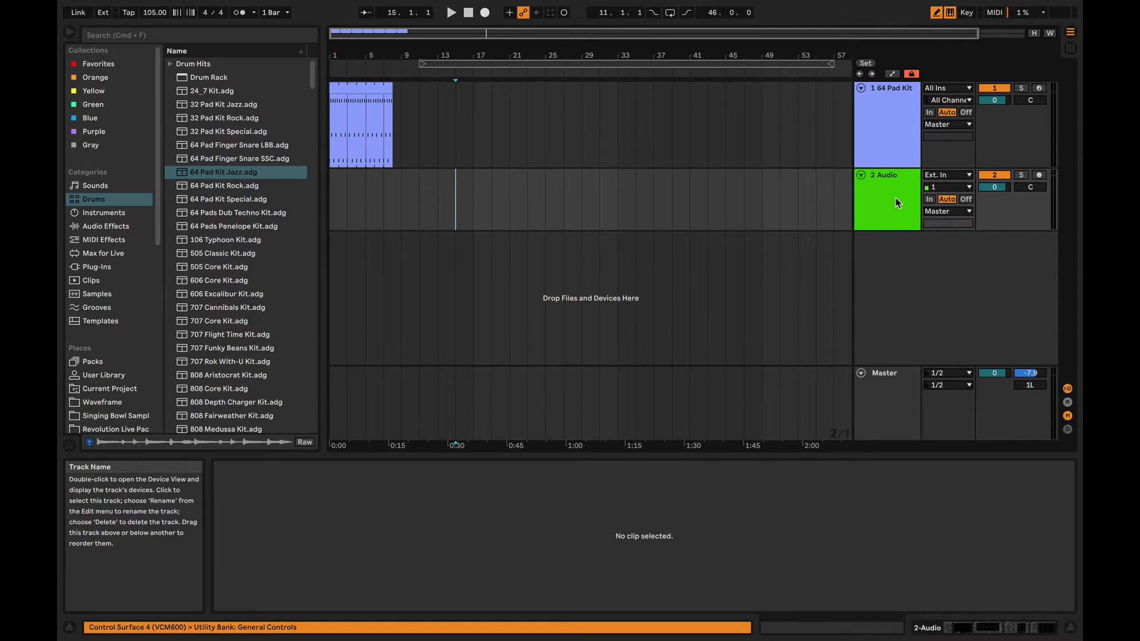
pyautogui.rightClick(896, 197)
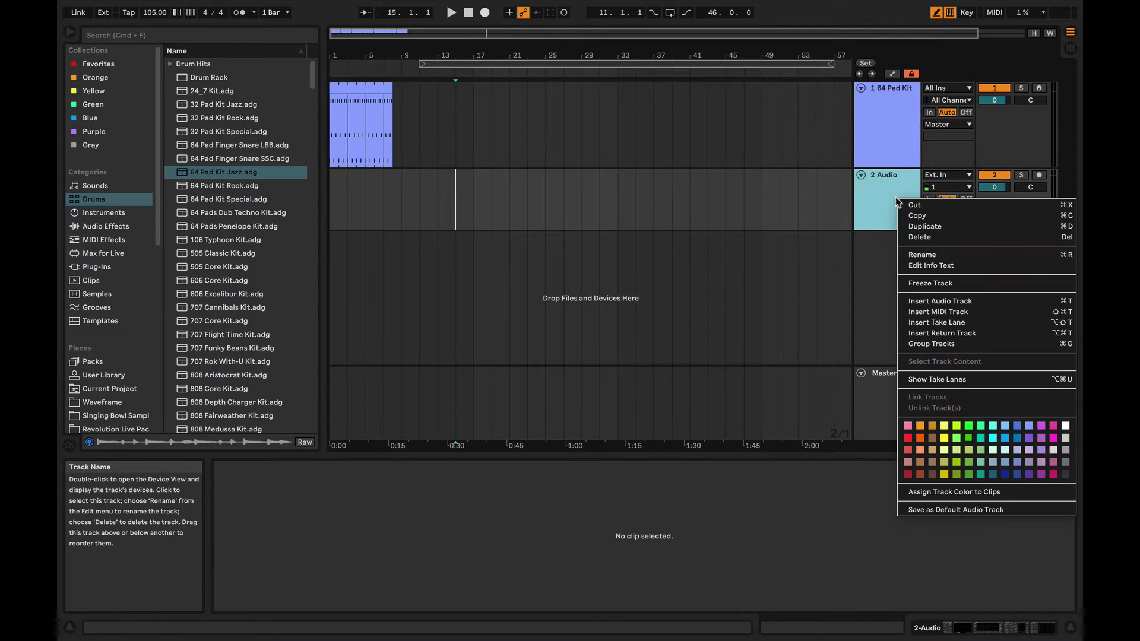
pyautogui.click(930, 256)
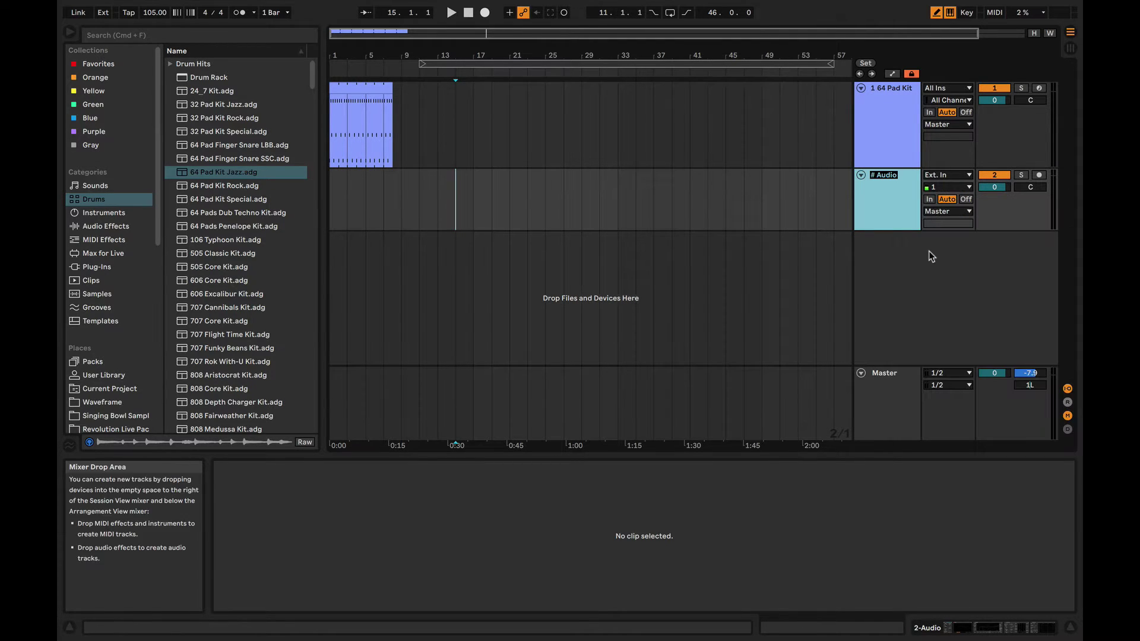
pyautogui.write('VOCALS')
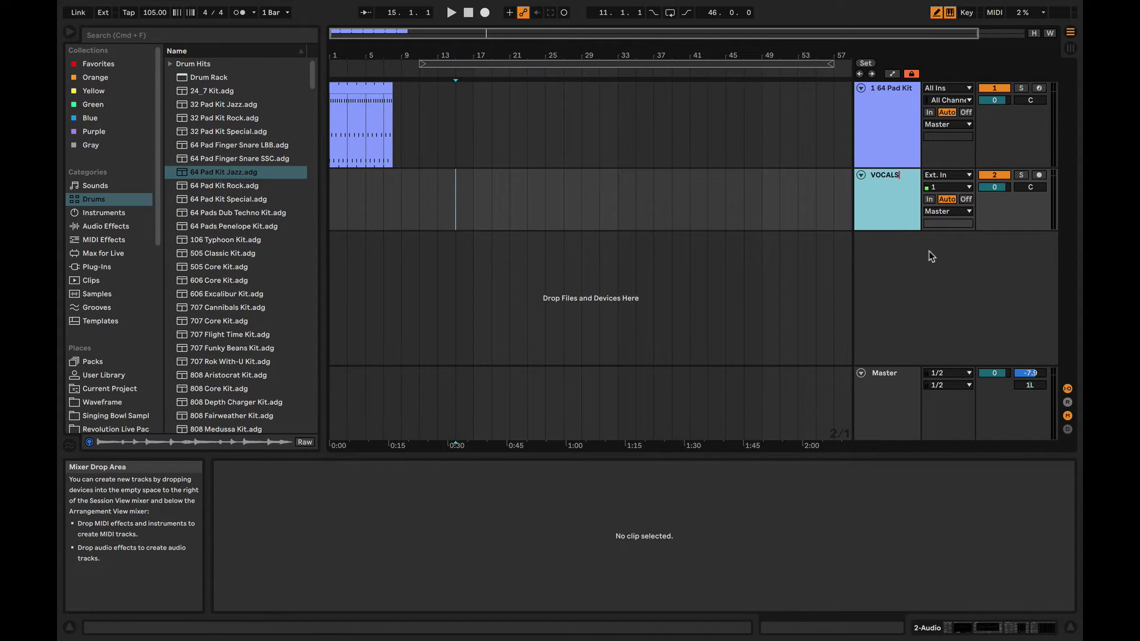
pyautogui.click(873, 198)
# - Choose Built-in Microphone (2 In, 0 Out) as the audio input device in the audio preferences and close them
pyautogui.press('super+comma')
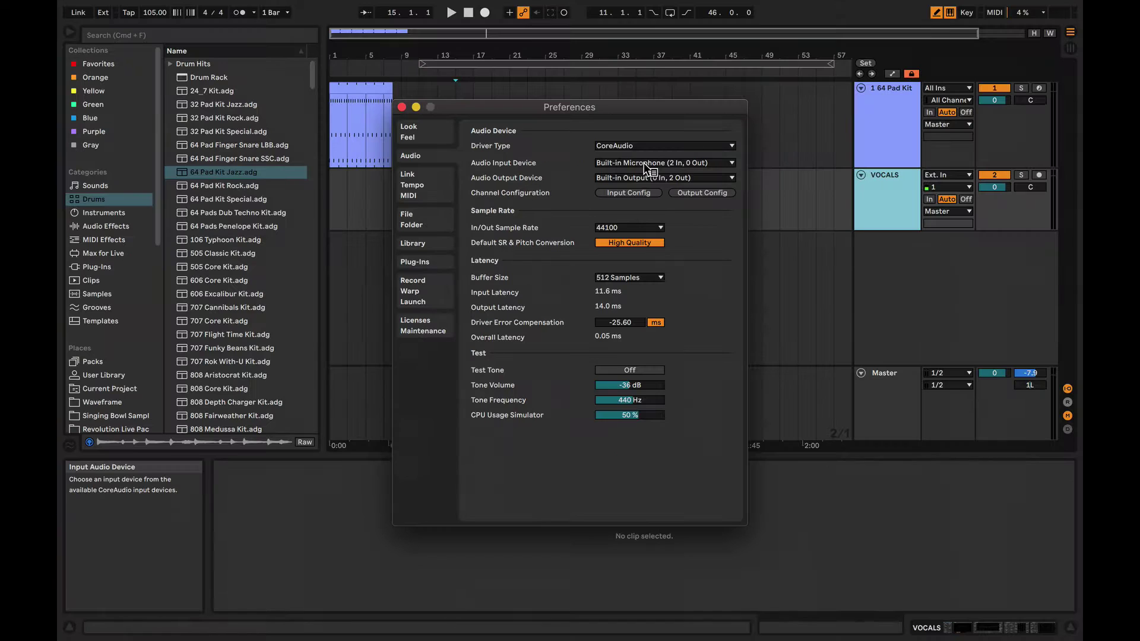
pyautogui.click(730, 166)
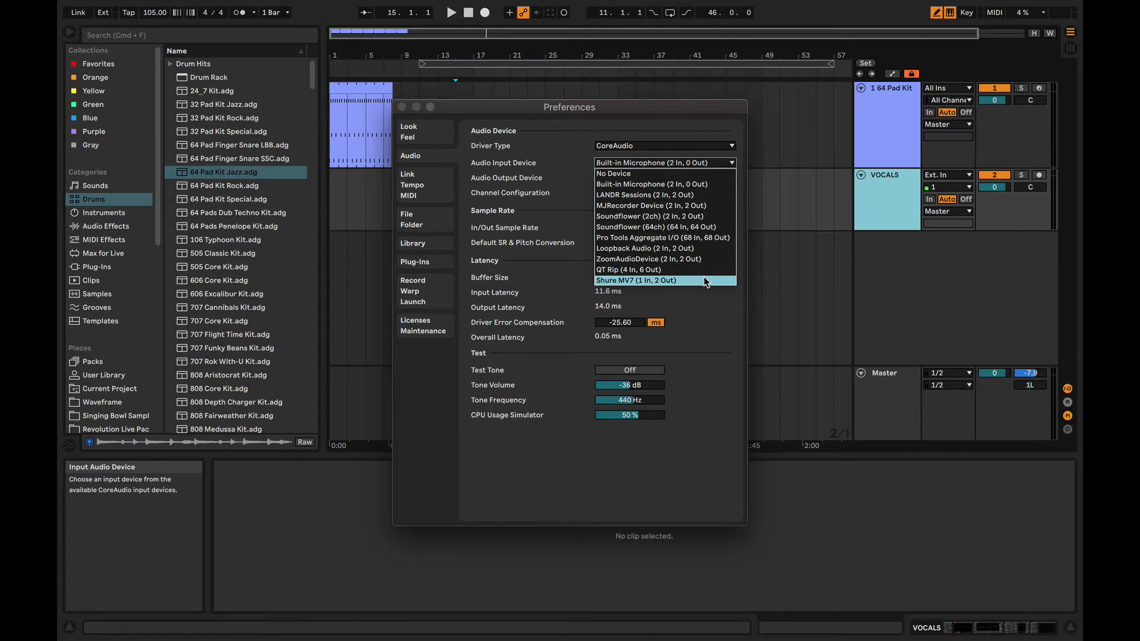
pyautogui.click(684, 183)
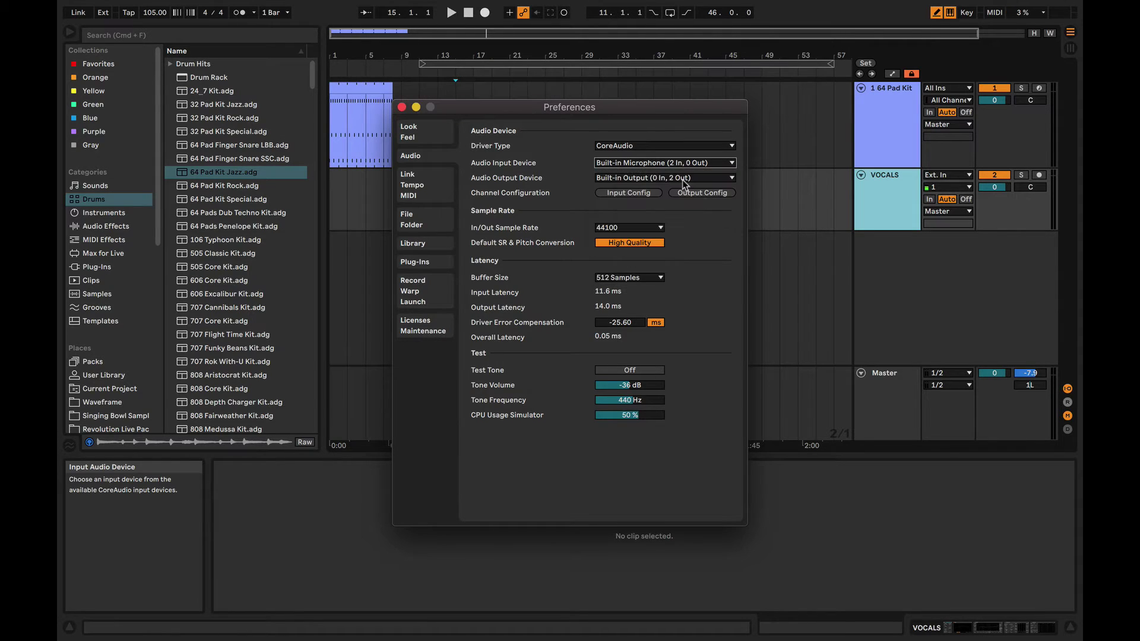
pyautogui.click(402, 107)
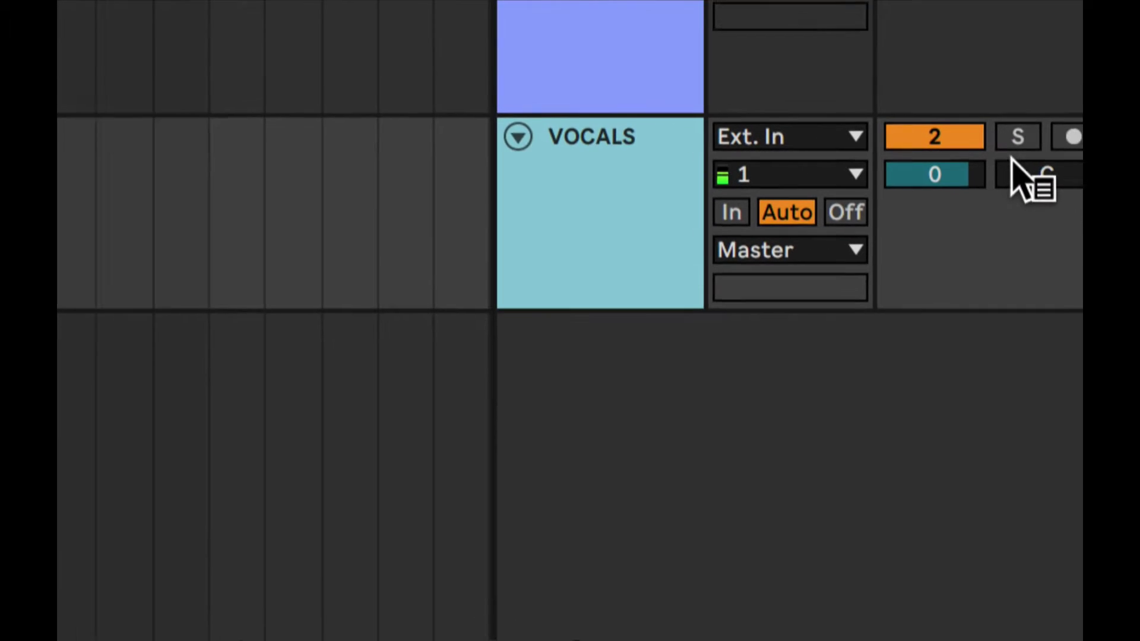
# - Arm the VOCALS track and record a first take of about two bars from the start of the arrangement
pyautogui.click(1068, 140)
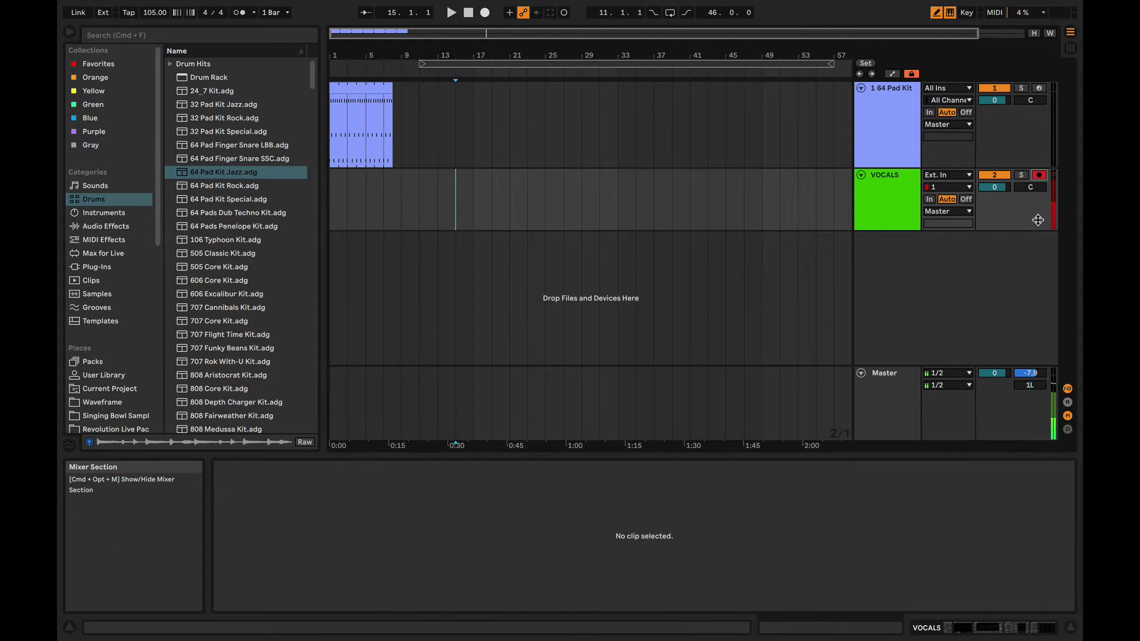
pyautogui.click(468, 11)
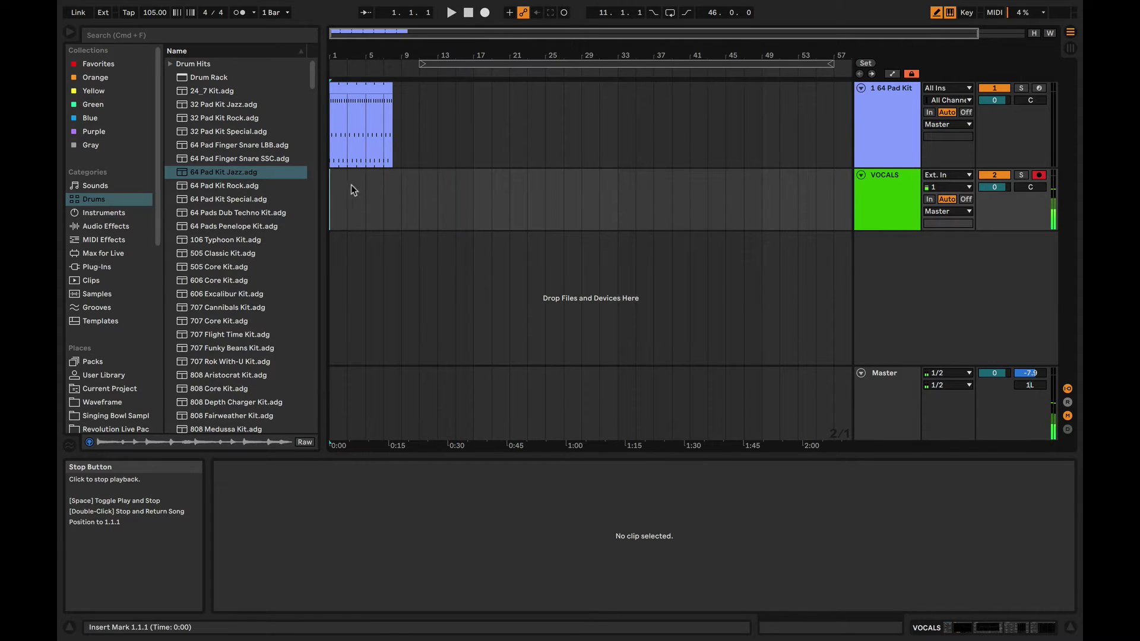
pyautogui.click(486, 13)
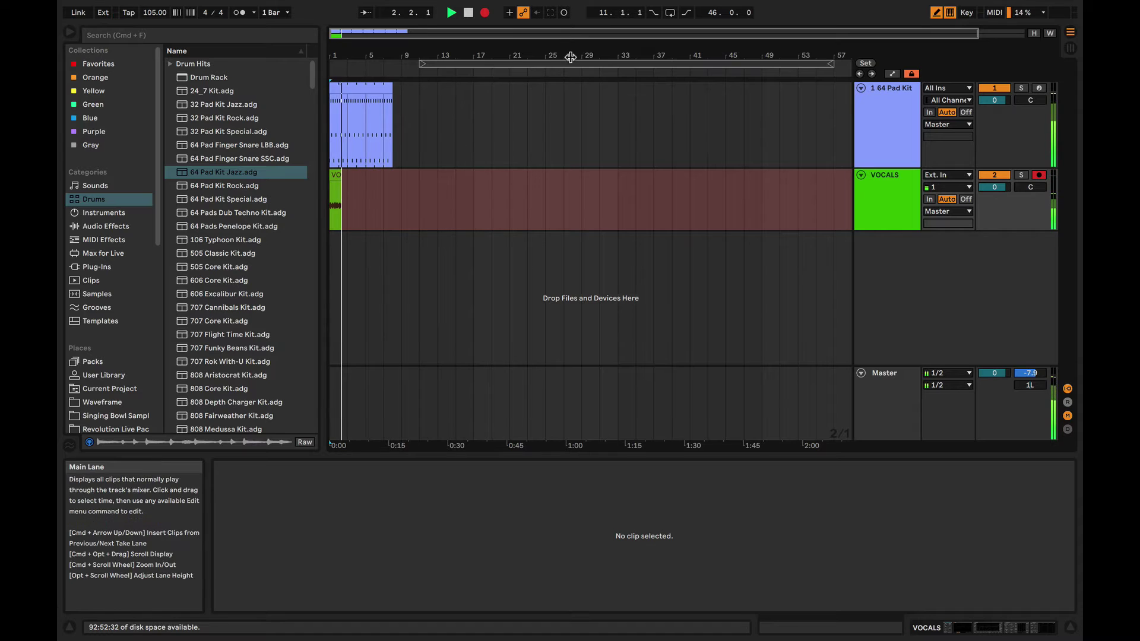
pyautogui.click(469, 12)
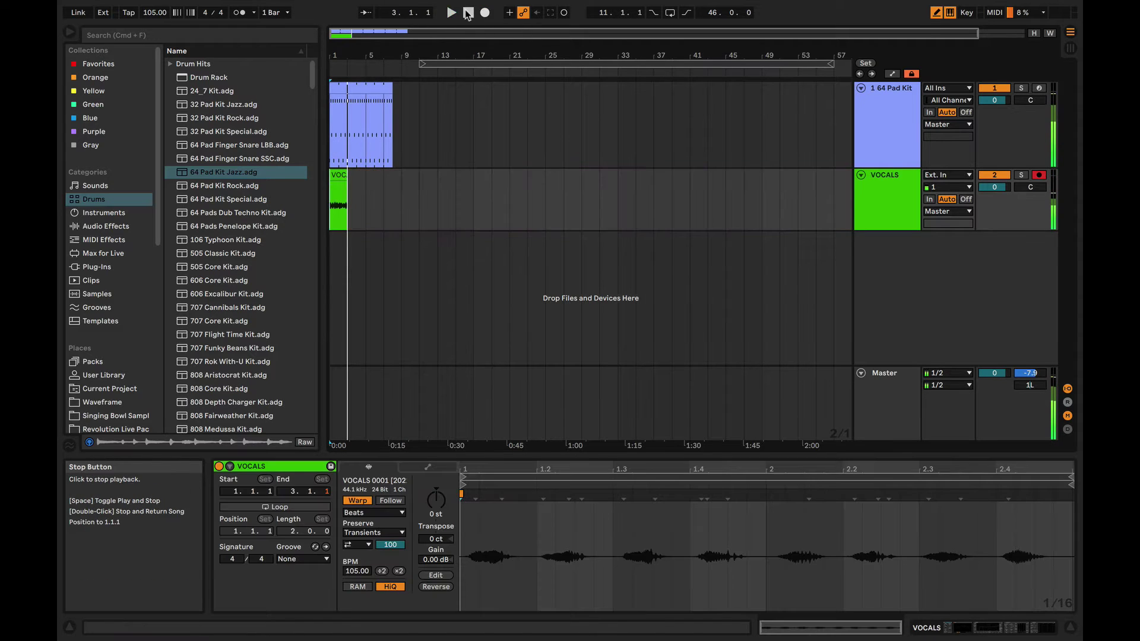
# - Record three more takes on the VOCALS track from bar 1, two about two bars long and the last three bars
pyautogui.click(468, 12)
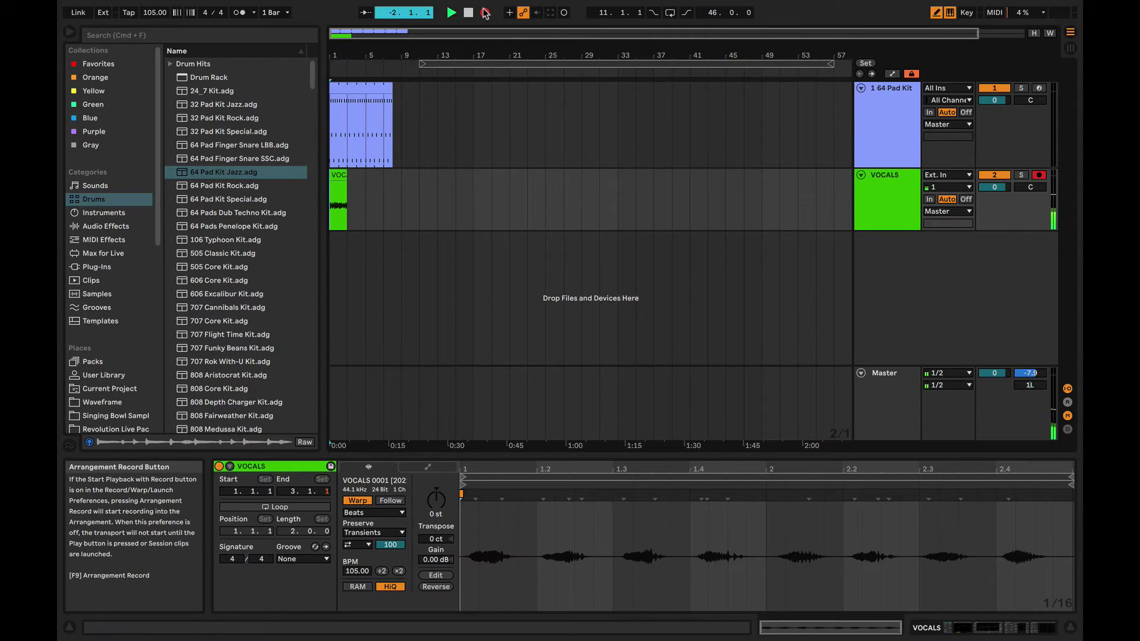
pyautogui.click(485, 12)
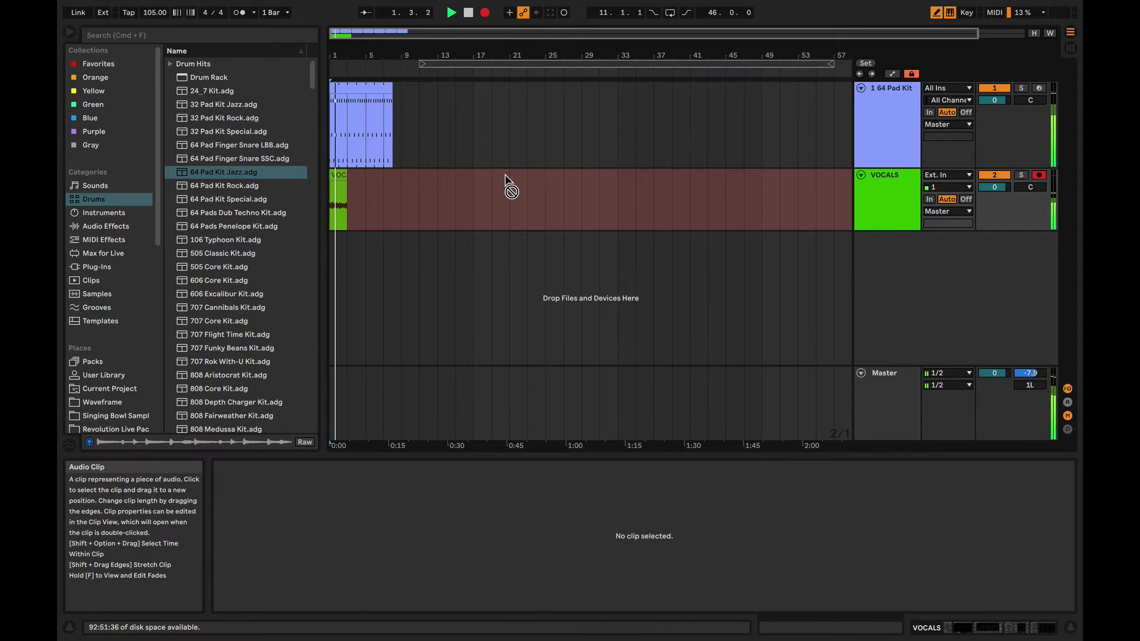
pyautogui.click(468, 13)
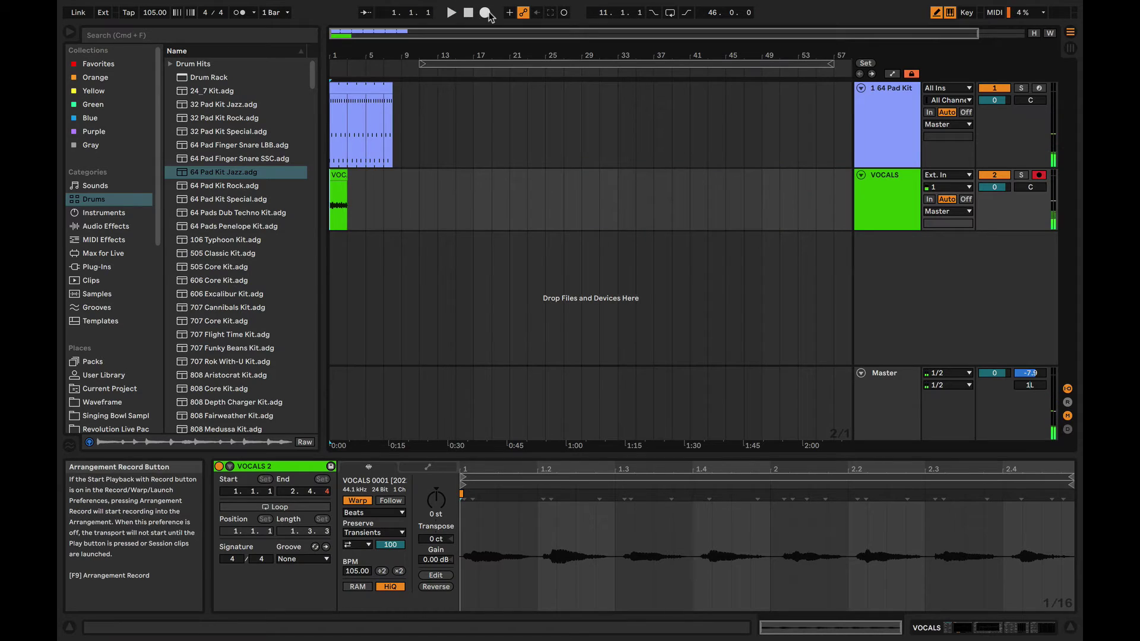
pyautogui.click(485, 13)
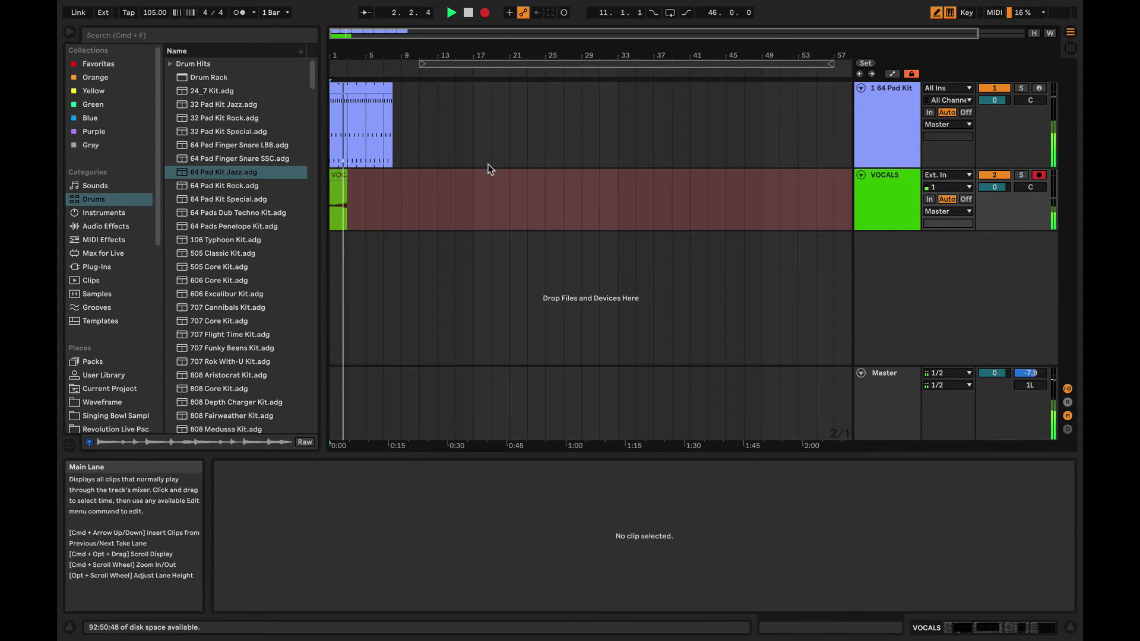
pyautogui.click(468, 13)
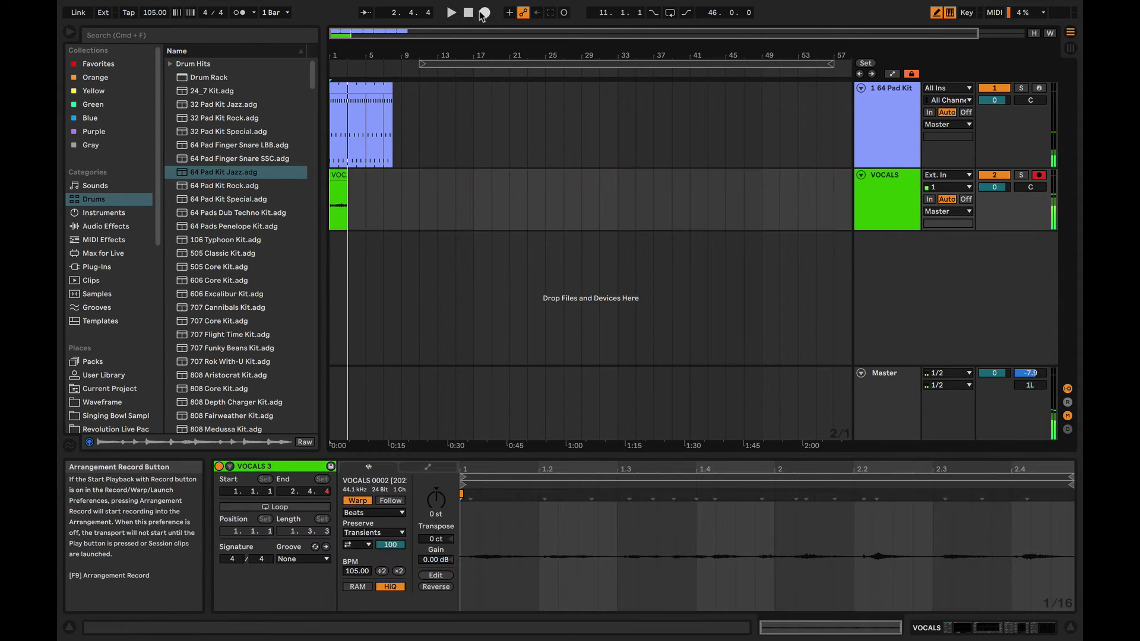
pyautogui.click(483, 13)
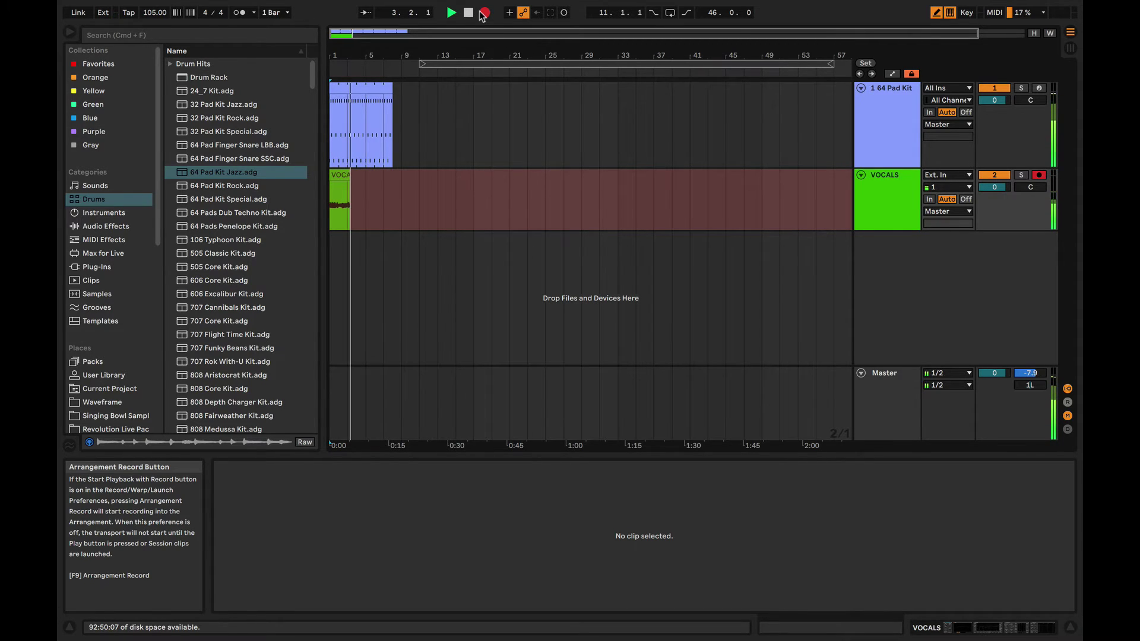
pyautogui.click(469, 12)
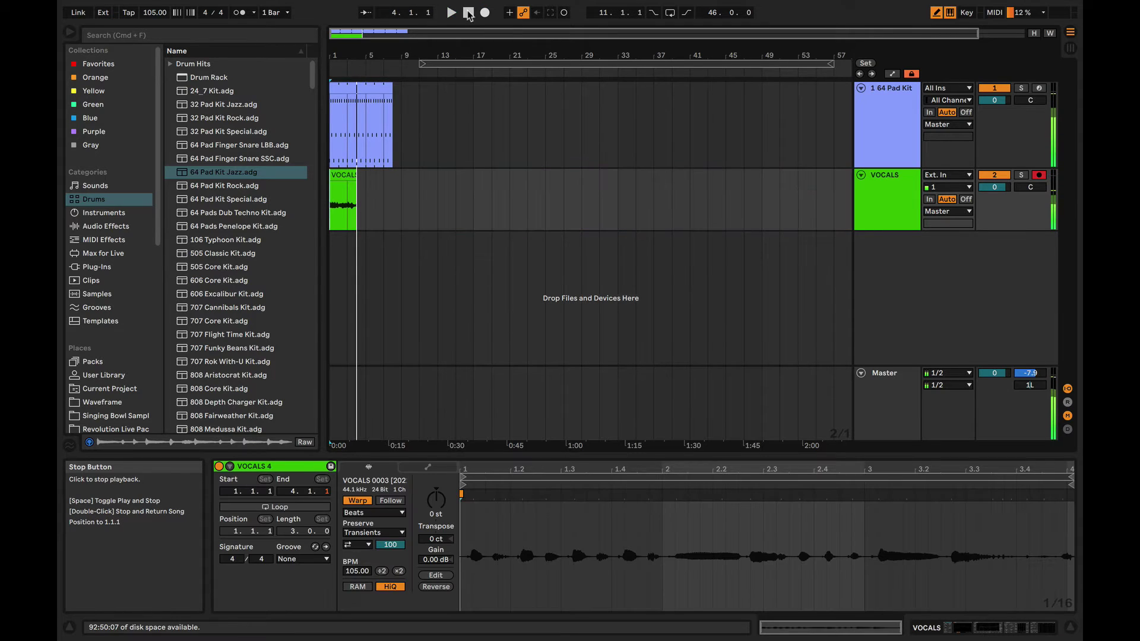
# - Show the take lanes of the VOCALS track and briefly play the arrangement from the start
pyautogui.scroll(5, 338, 204)
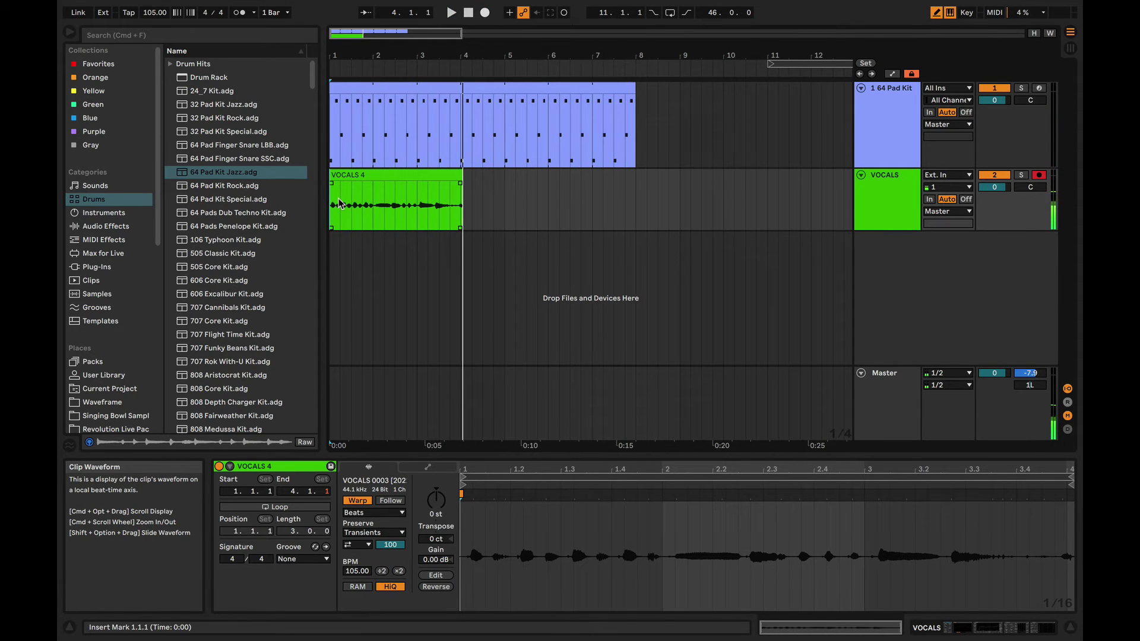
pyautogui.rightClick(895, 212)
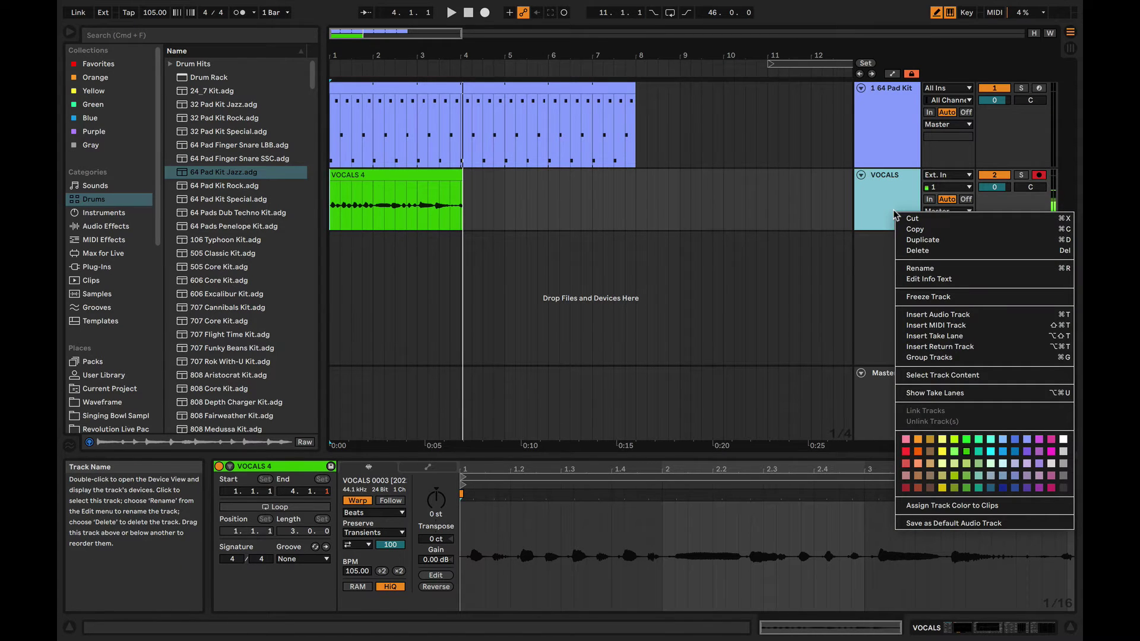
pyautogui.click(929, 394)
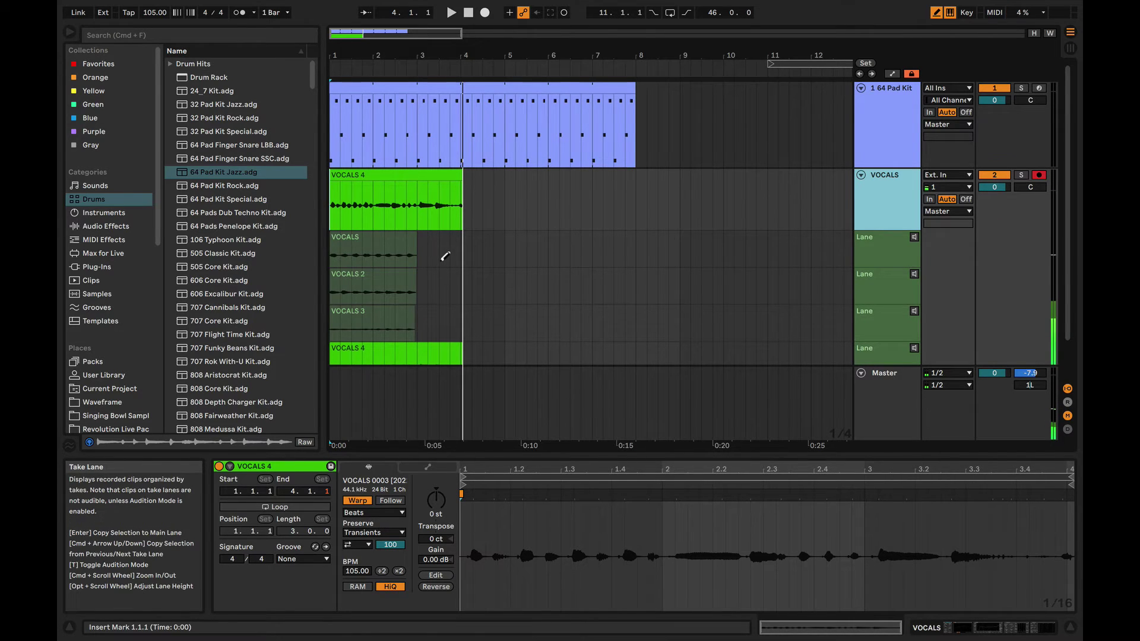
pyautogui.scroll(-2, 442, 257)
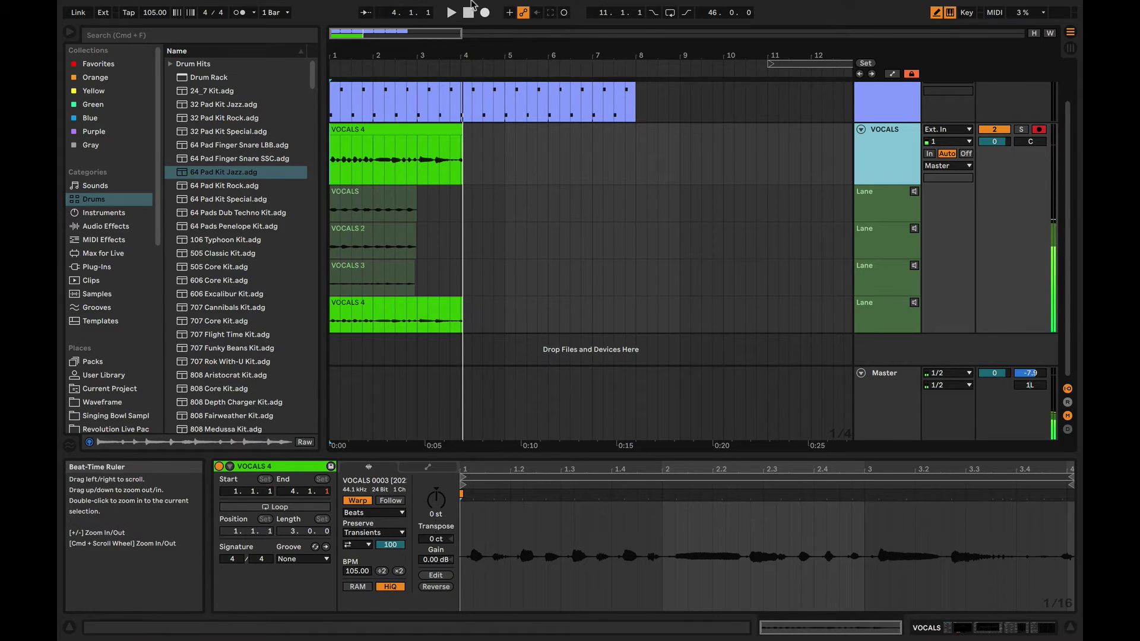
pyautogui.click(469, 12)
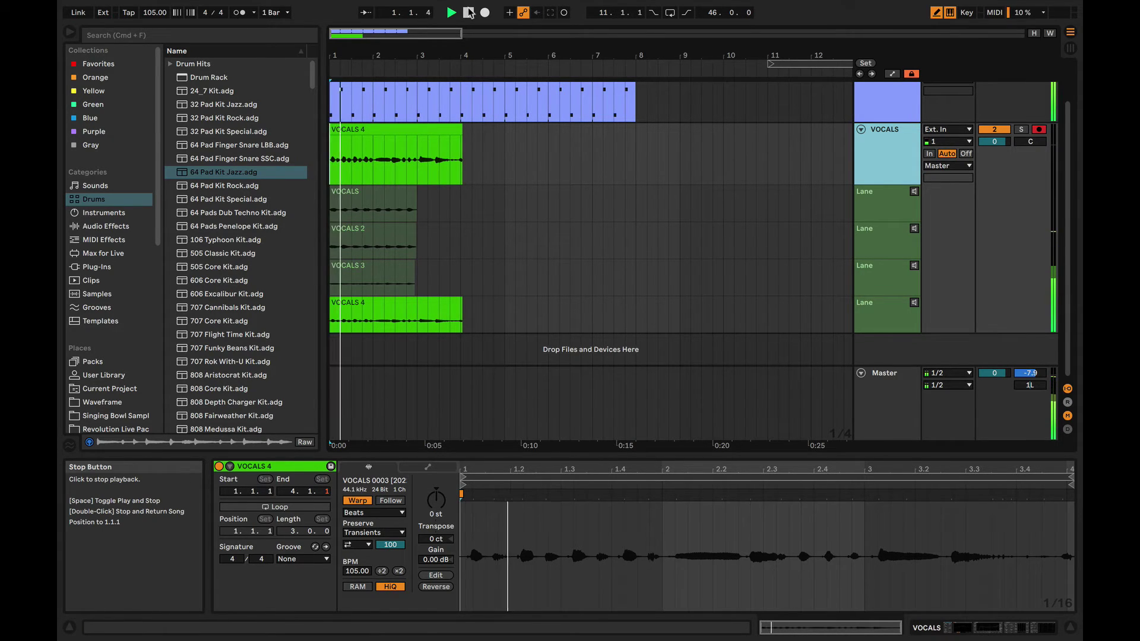
pyautogui.click(469, 13)
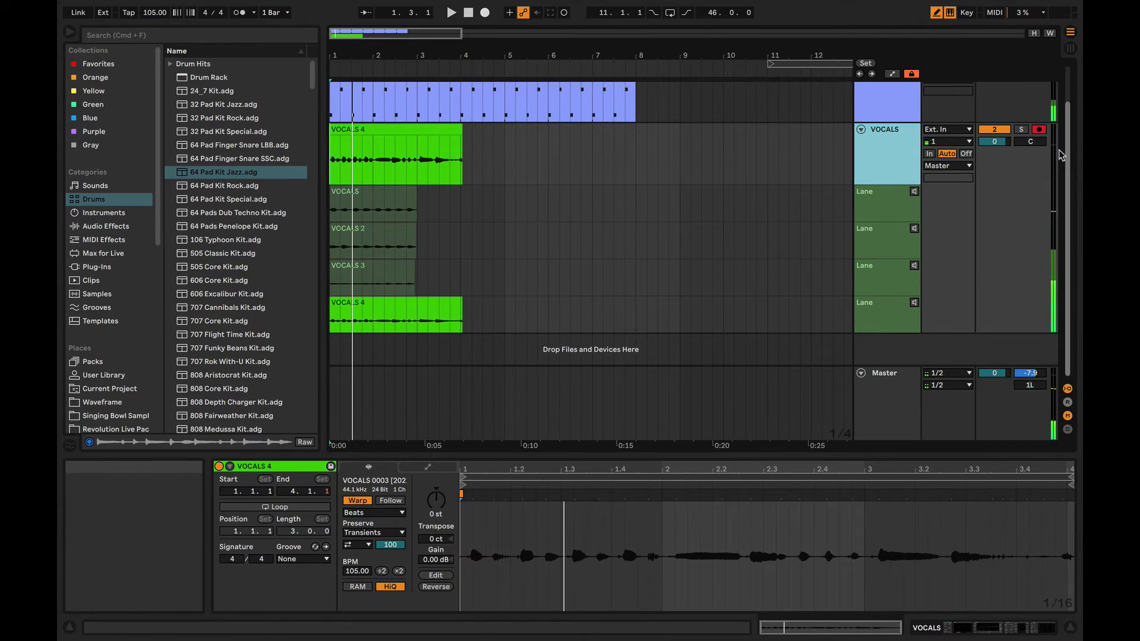
# - Disarm the VOCALS track and delete the recorded clip from its main lane
pyautogui.click(1036, 130)
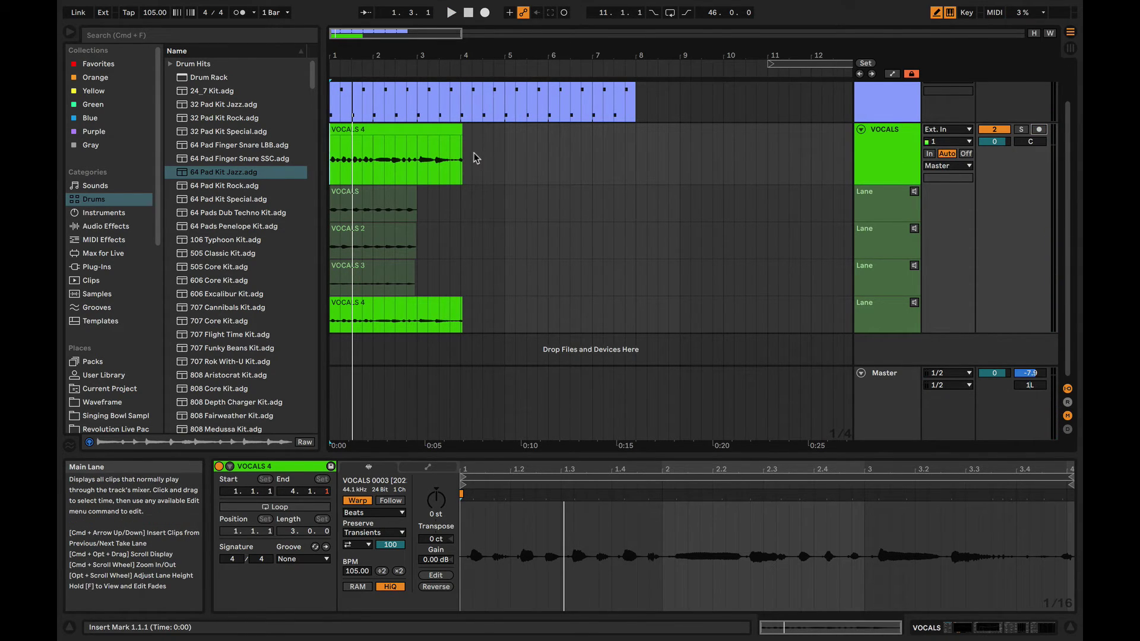
pyautogui.moveTo(482, 145); pyautogui.dragTo(322, 145)
pyautogui.press('Delete')
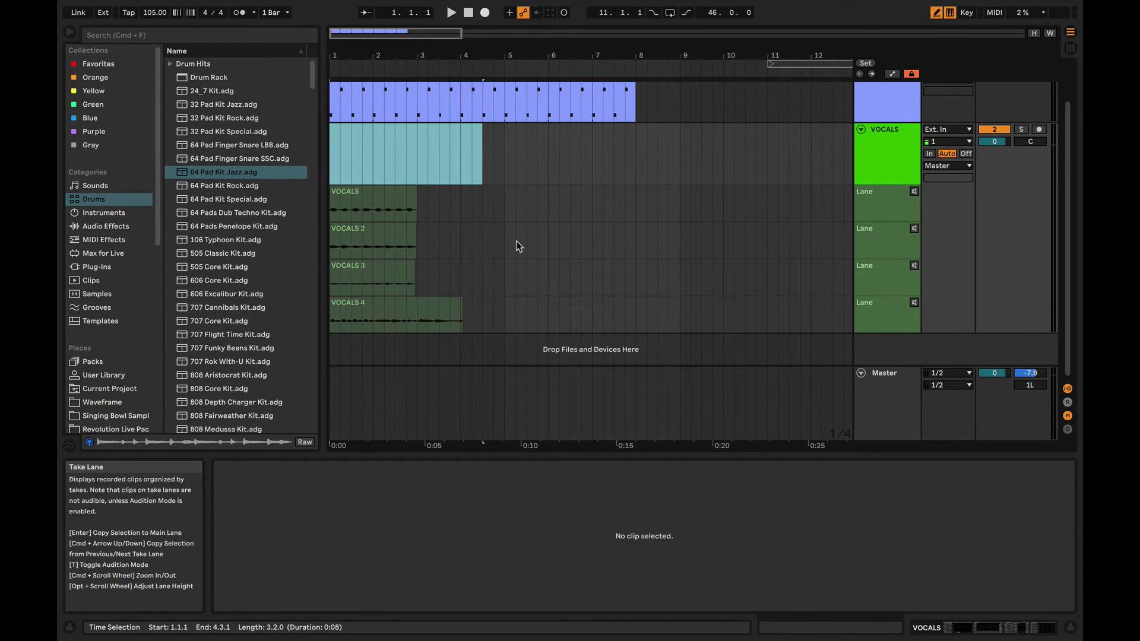
# - With Draw Mode on, copy the first beat of the VOCALS 2 take into the main lane of the VOCALS track
pyautogui.press('b')
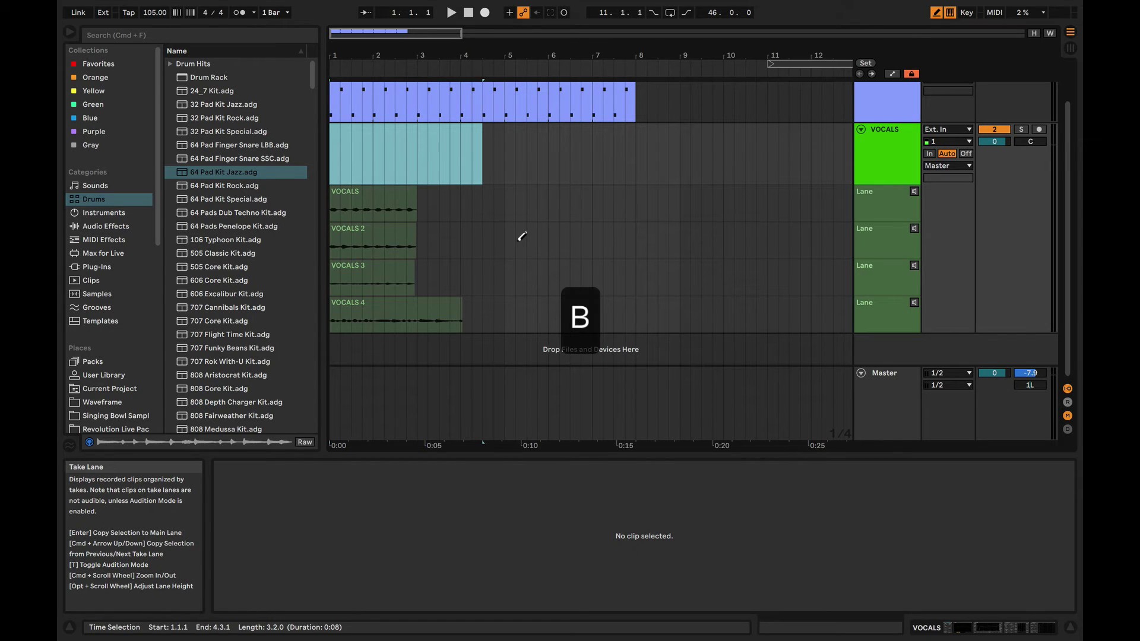
pyautogui.press('b')
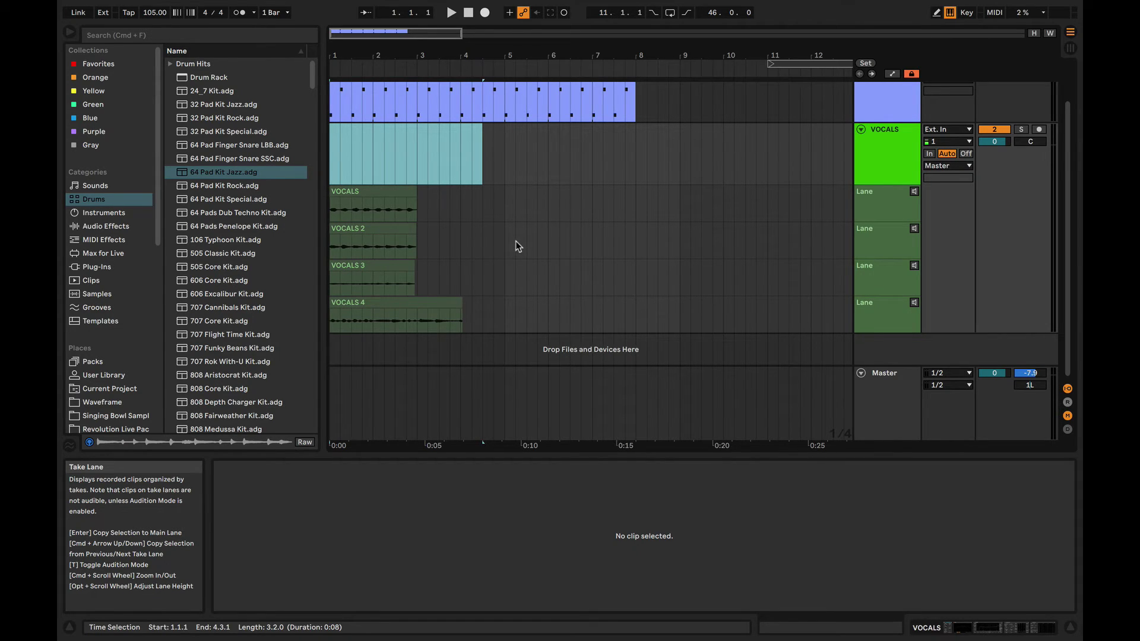
pyautogui.press('b')
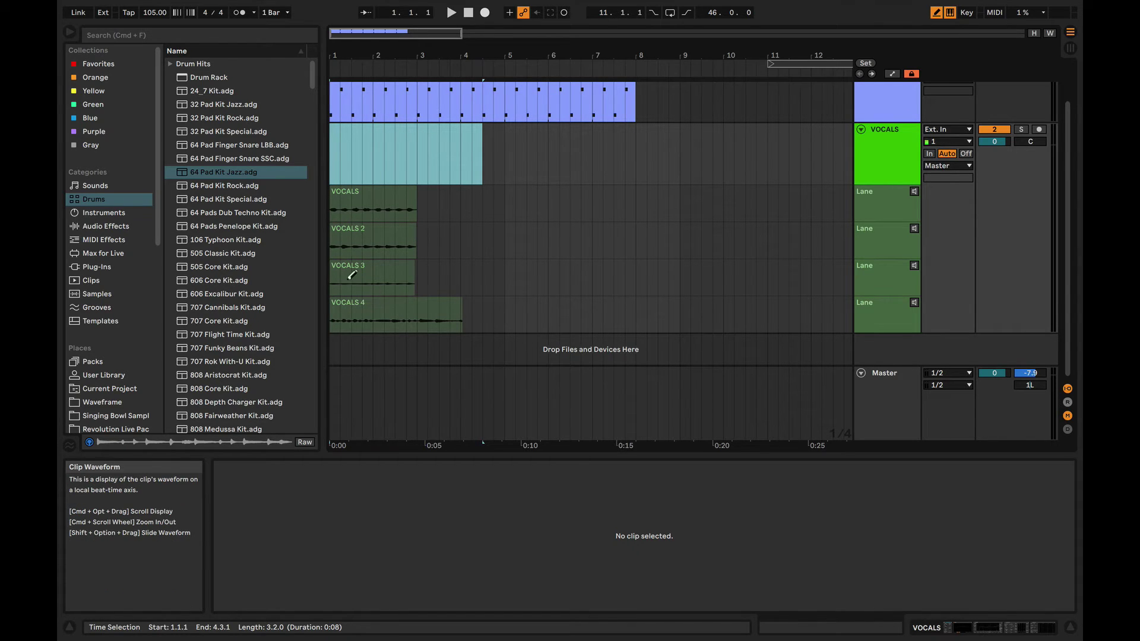
pyautogui.click(343, 245)
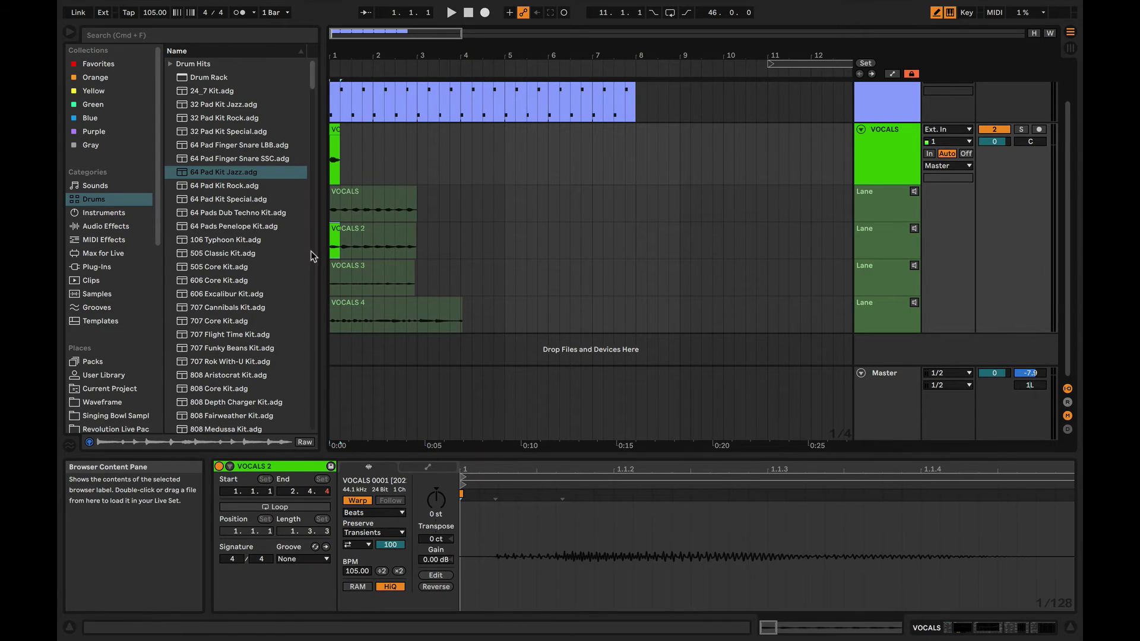
# - Comp the rest of bar 1 into the main lane: beat 1.2 from VOCALS 3, 1.3 from VOCALS, 1.4 from VOCALS 4
pyautogui.click(348, 272)
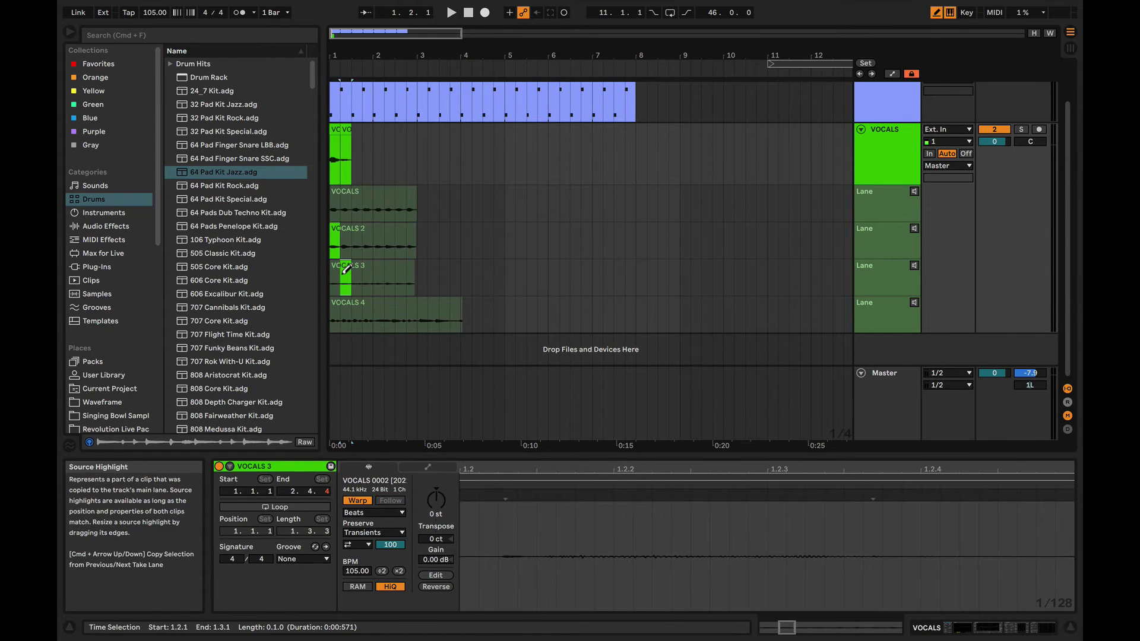
pyautogui.click(357, 208)
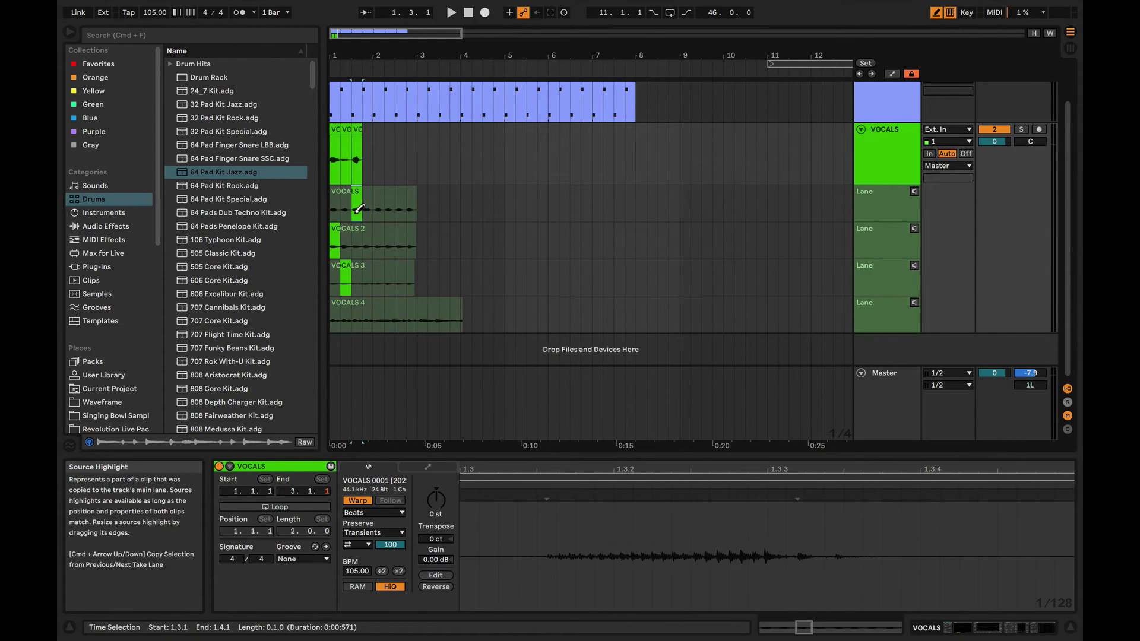
pyautogui.click(368, 306)
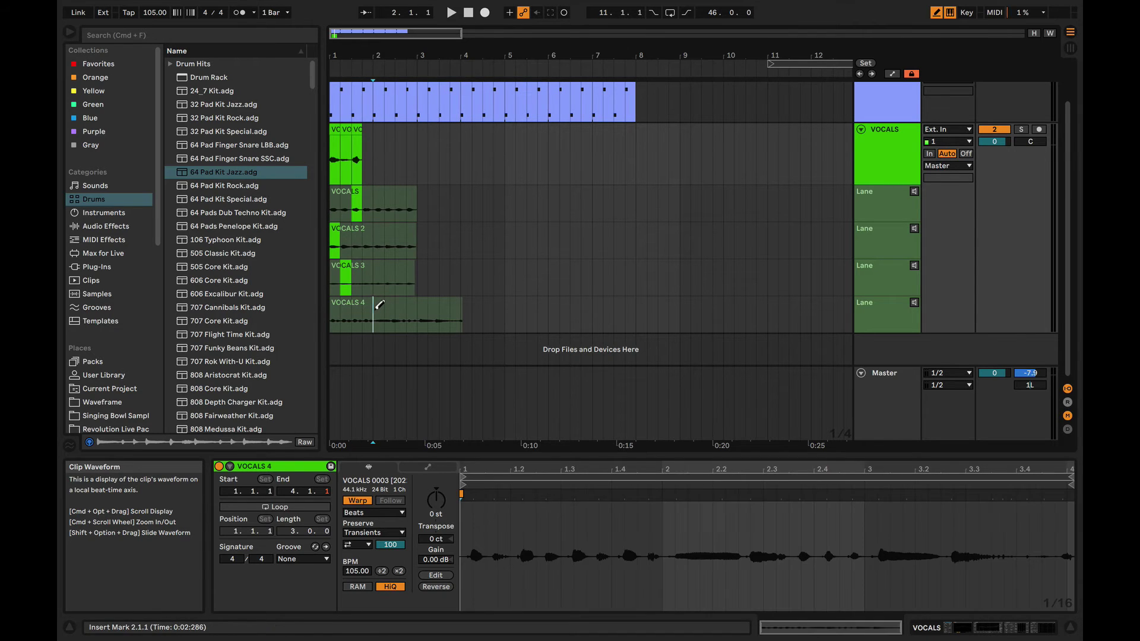
# - Comp the first three beats of bar 2: beat 2.1 from VOCALS 3, 2.2 from VOCALS 2, 2.3 from VOCALS
pyautogui.click(379, 272)
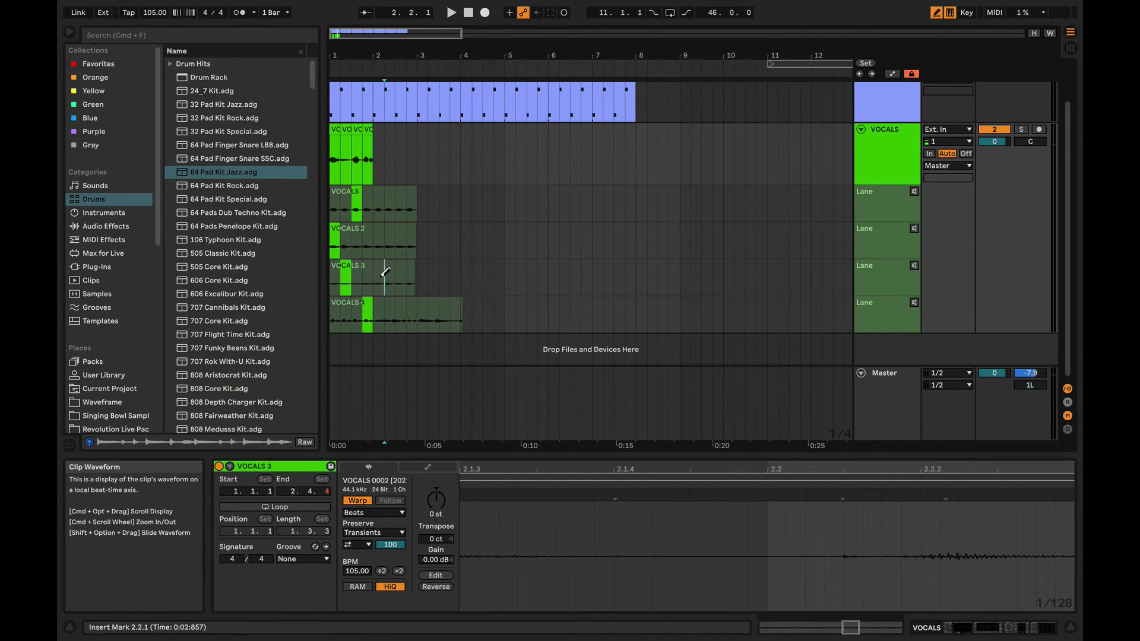
pyautogui.click(388, 243)
pyautogui.click(389, 244)
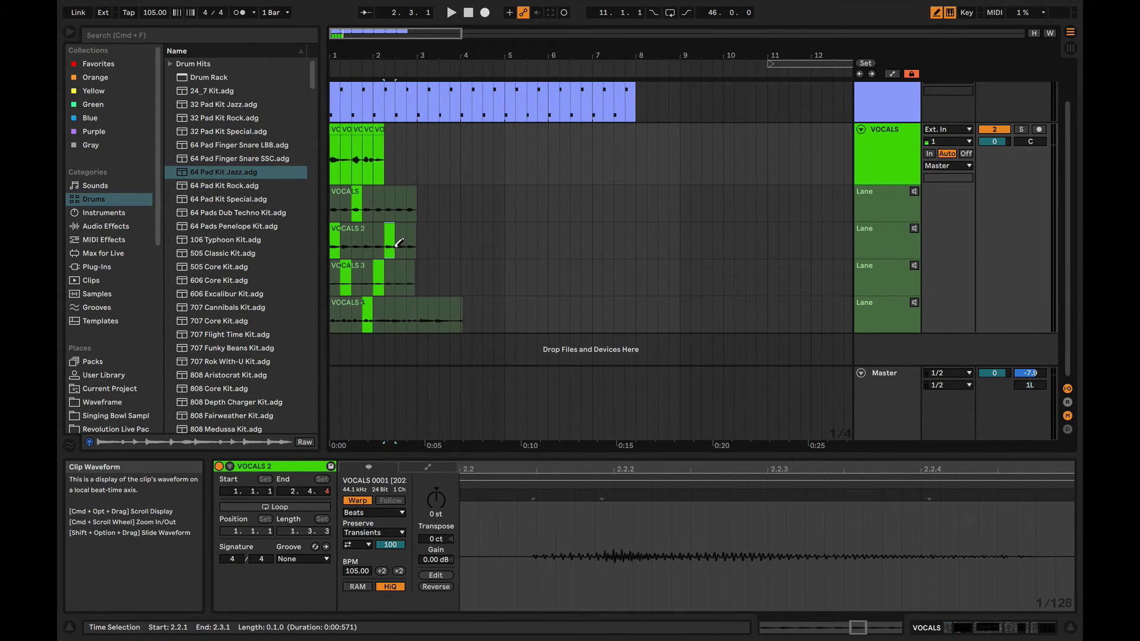
pyautogui.click(404, 217)
pyautogui.click(406, 215)
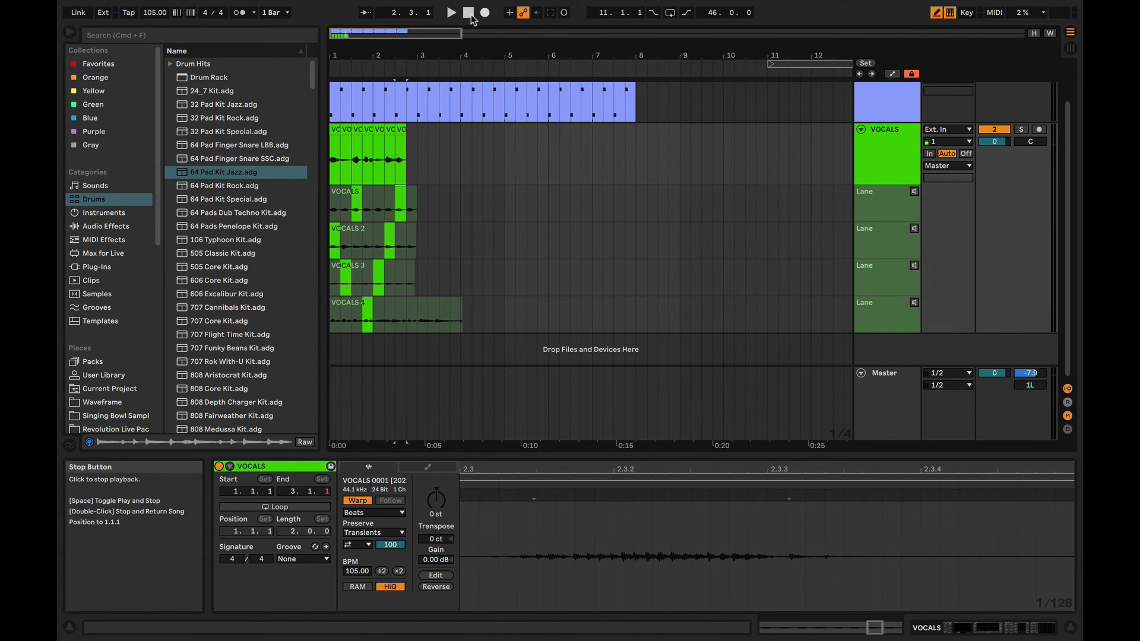
# - Play the comped vocal from the start of the arrangement to near the end of bar 2, then stop
pyautogui.click(468, 12)
pyautogui.press('space')
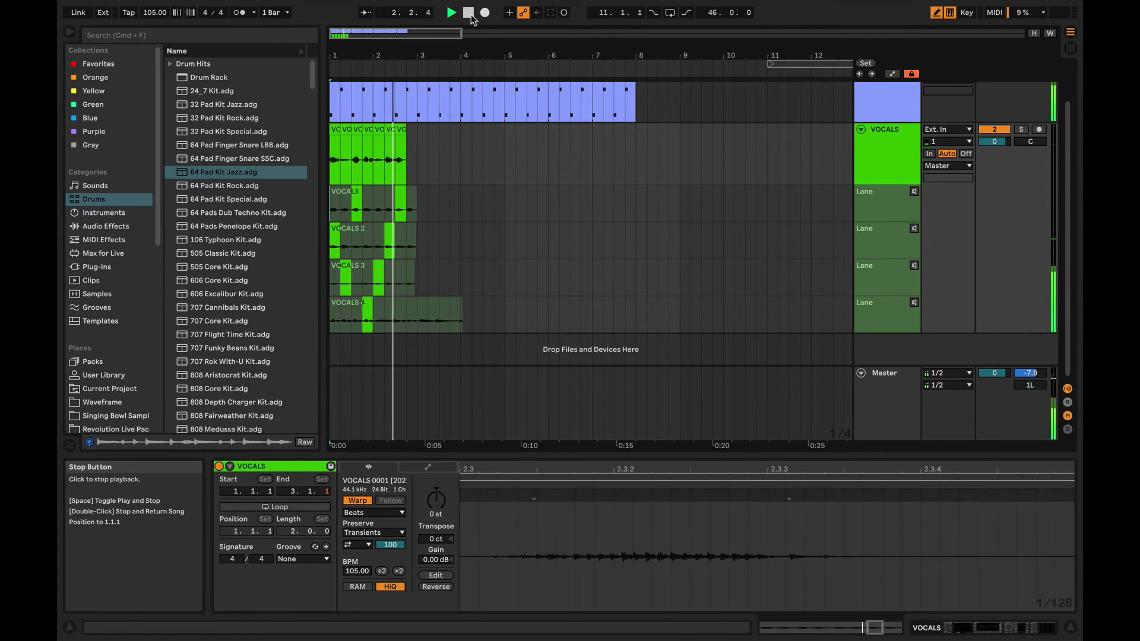
pyautogui.click(470, 14)
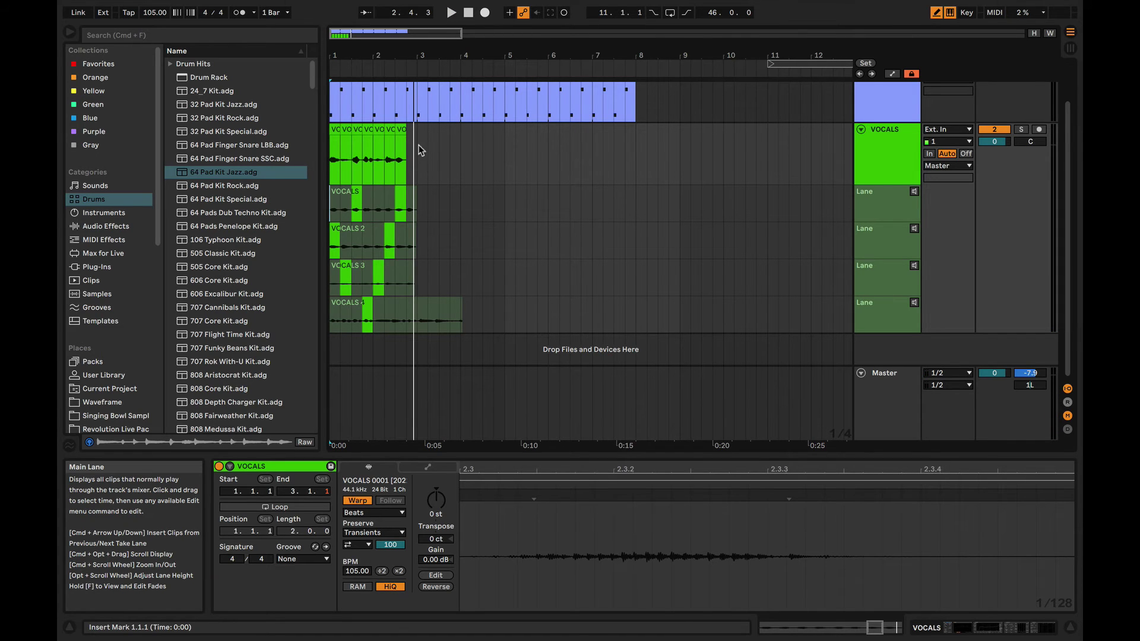
# - Replace beat 2.1 of the comp with the VOCALS 2 take and beat 1.2 with the VOCALS 4 take
pyautogui.scroll(6, 380, 174)
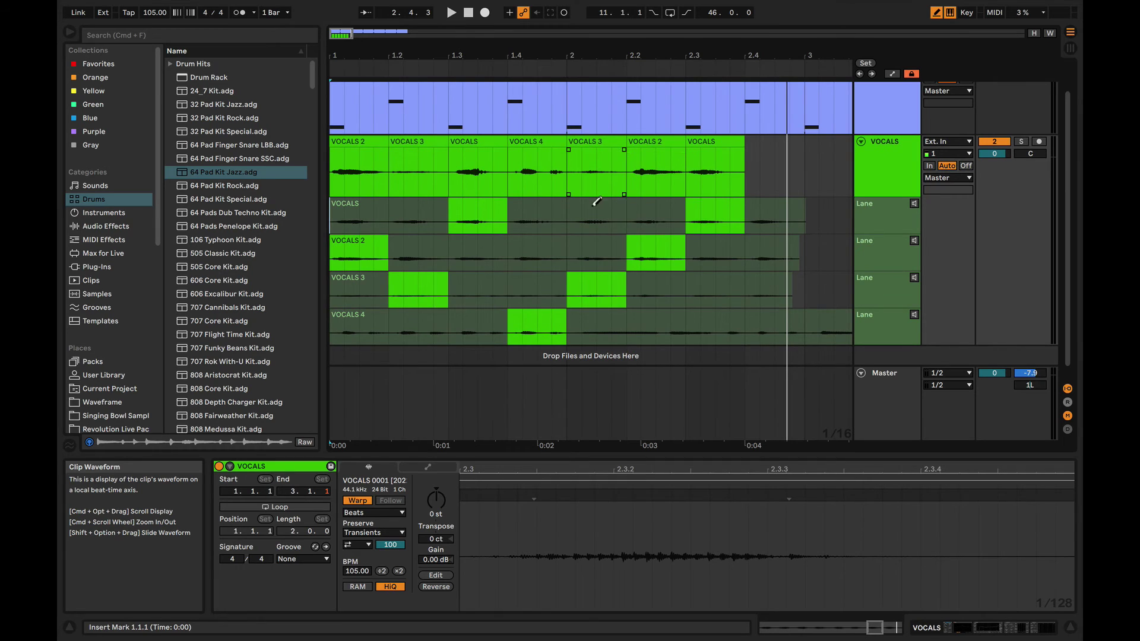
pyautogui.click(593, 252)
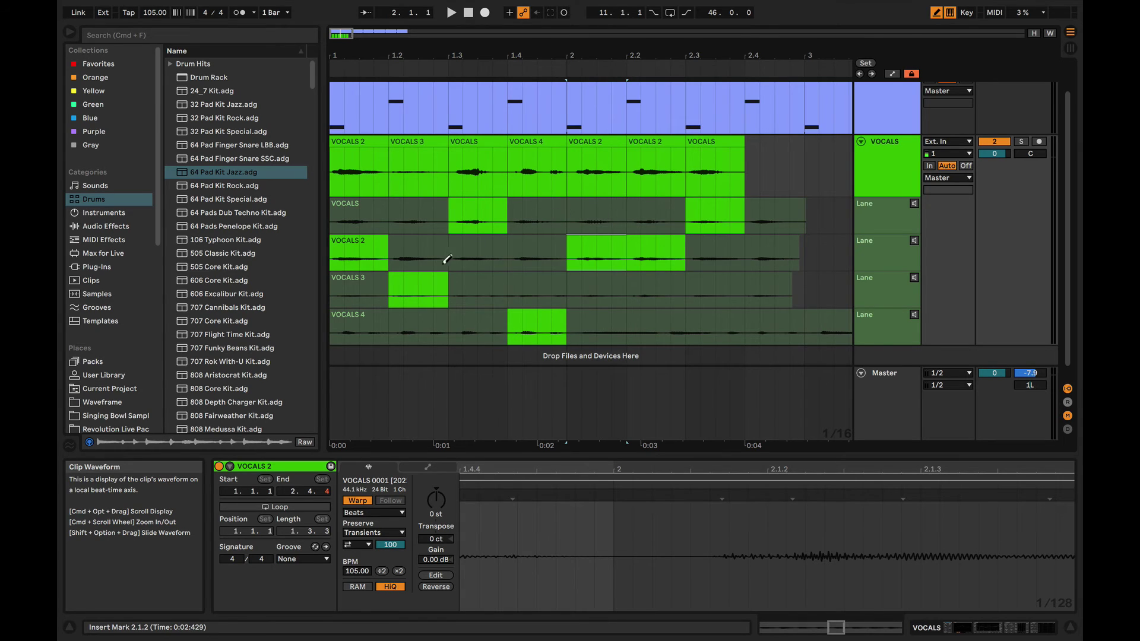
pyautogui.click(393, 320)
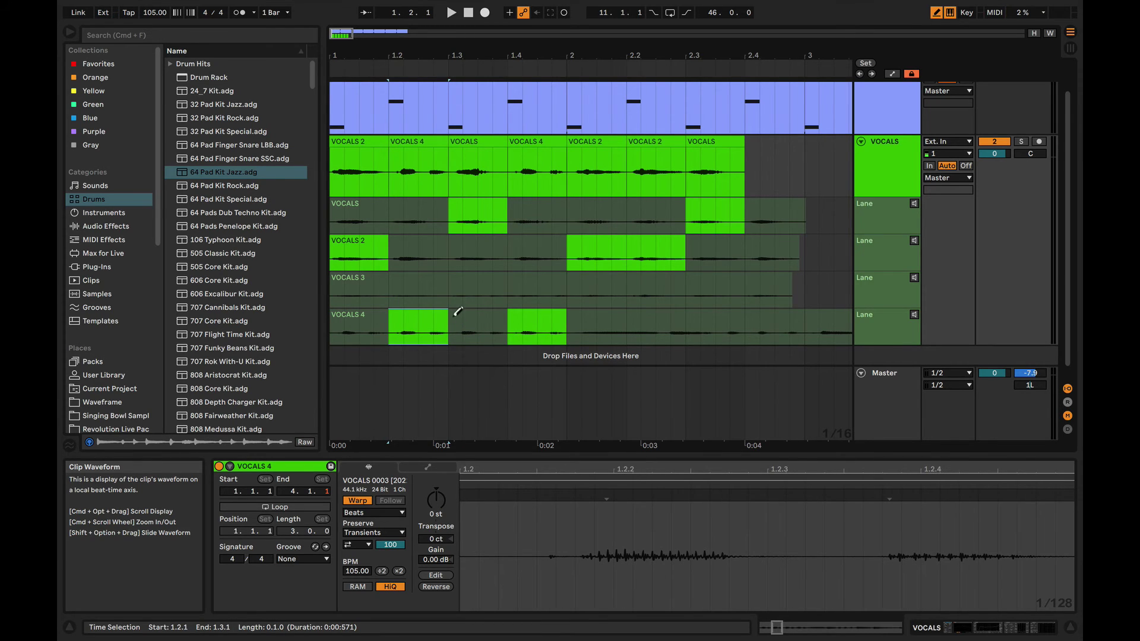
# - Replace the first sixteenth of beat 1.3 with the VOCALS 3 take and play the comp from the start
pyautogui.click(453, 295)
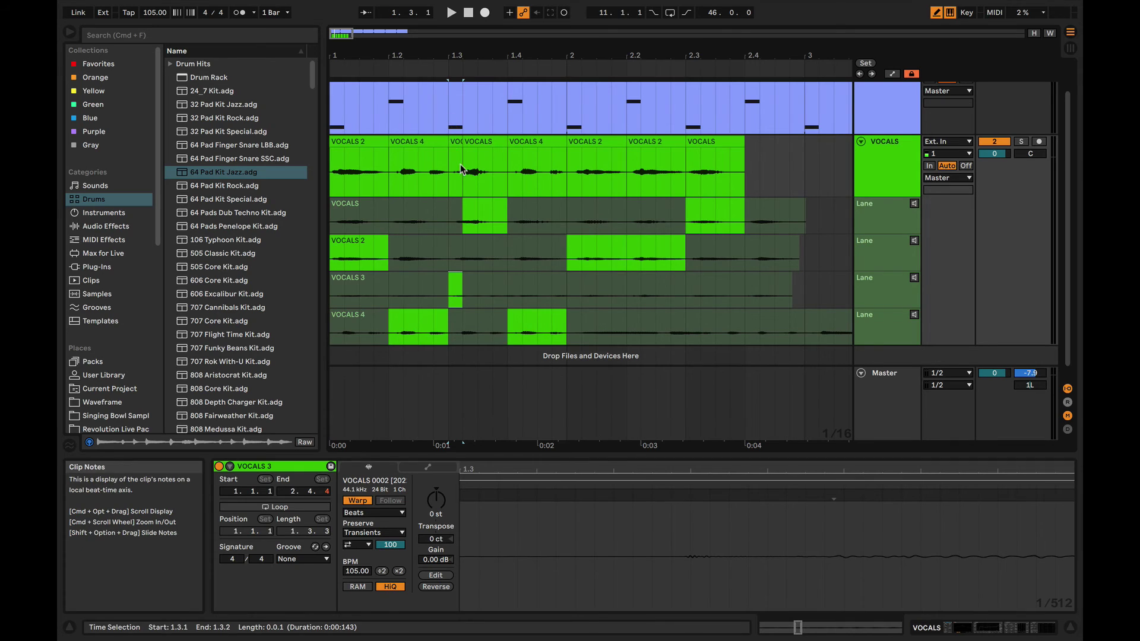
pyautogui.press('space')
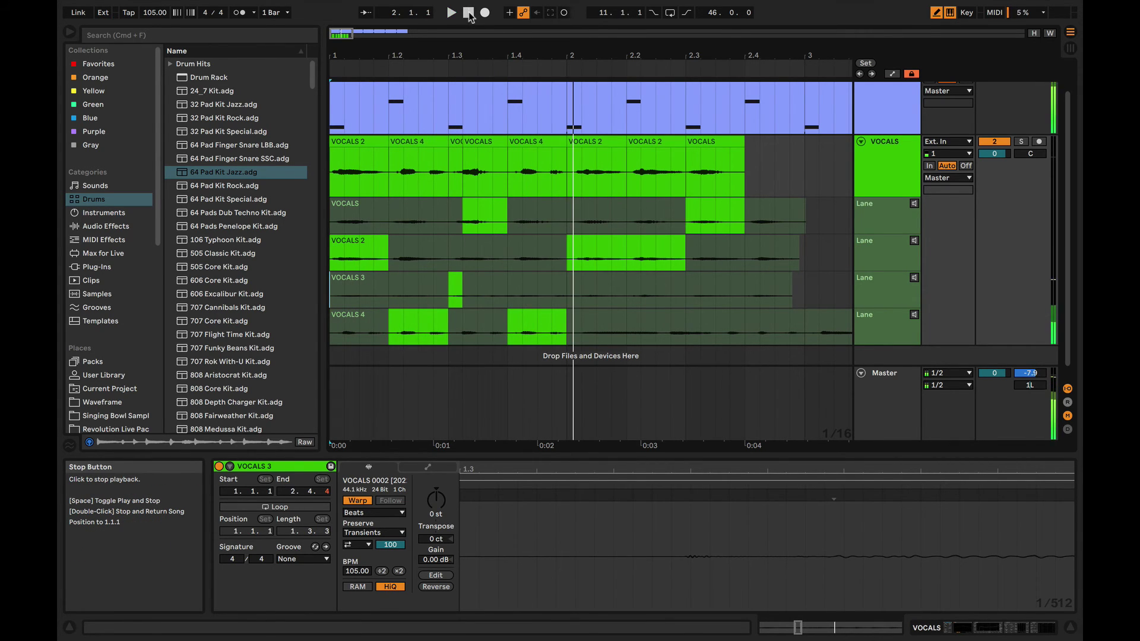
pyautogui.click(469, 13)
# - Create a crossfade from the VOCALS 3 clip into the VOCALS clip, reaching back about two thirds of a sixteenth from 1.3.2, and play it back
pyautogui.scroll(5, 465, 152)
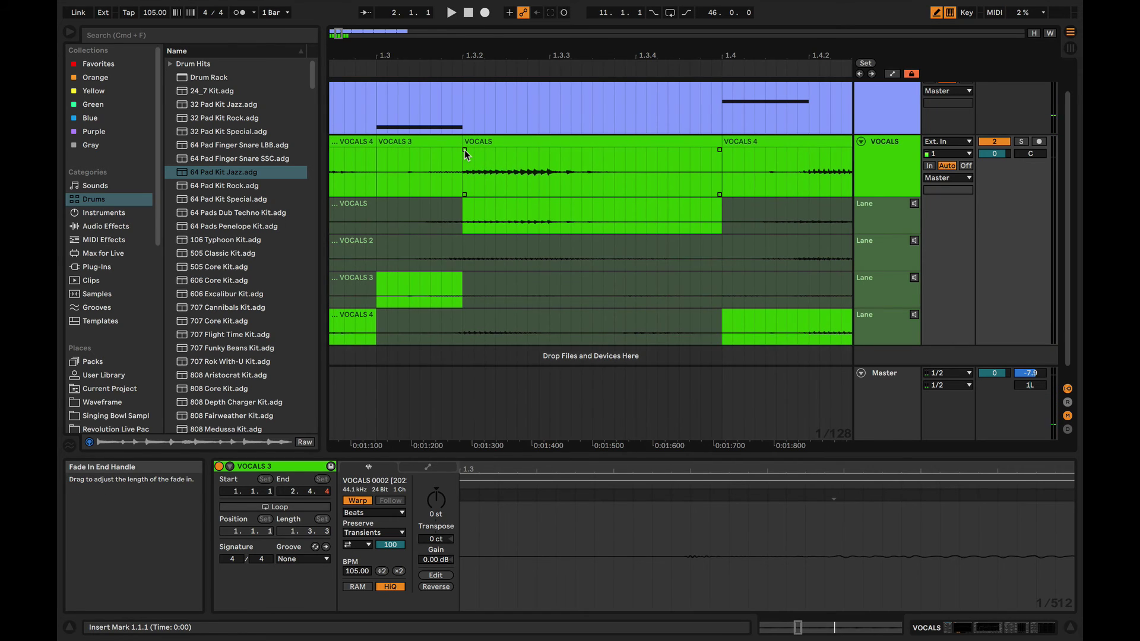
pyautogui.click(464, 149)
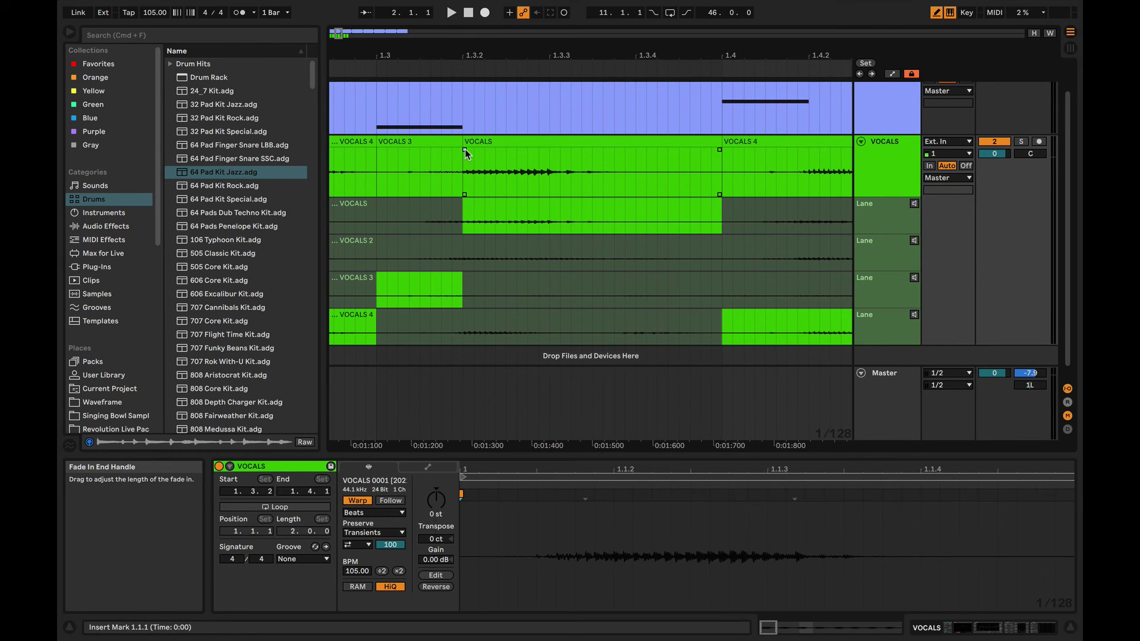
pyautogui.moveTo(465, 149); pyautogui.dragTo(407, 156)
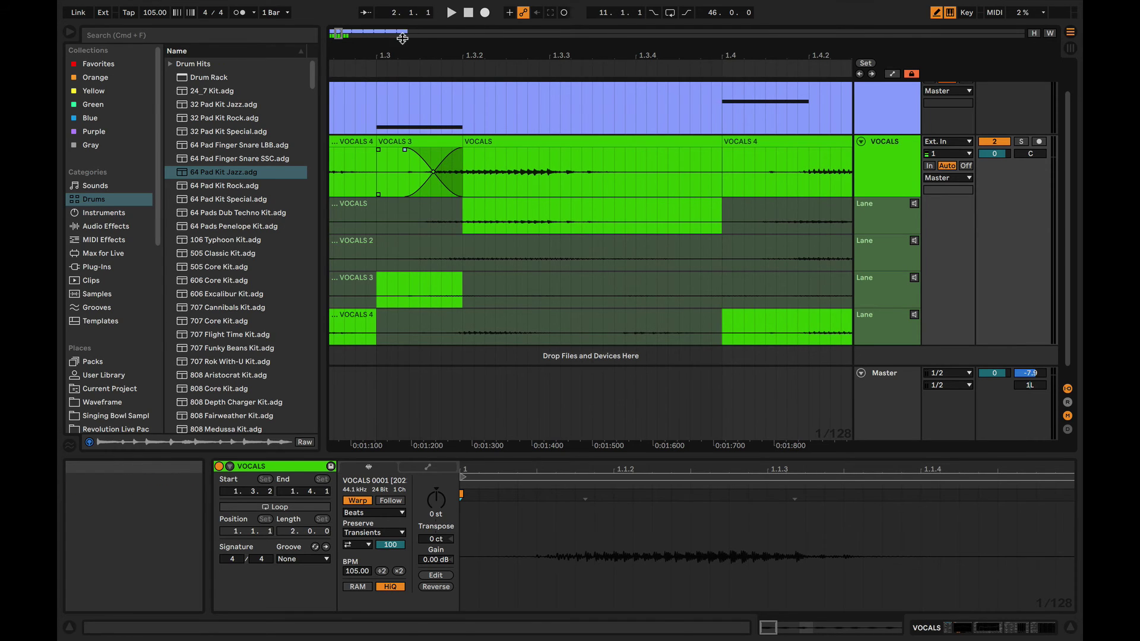
pyautogui.click(452, 13)
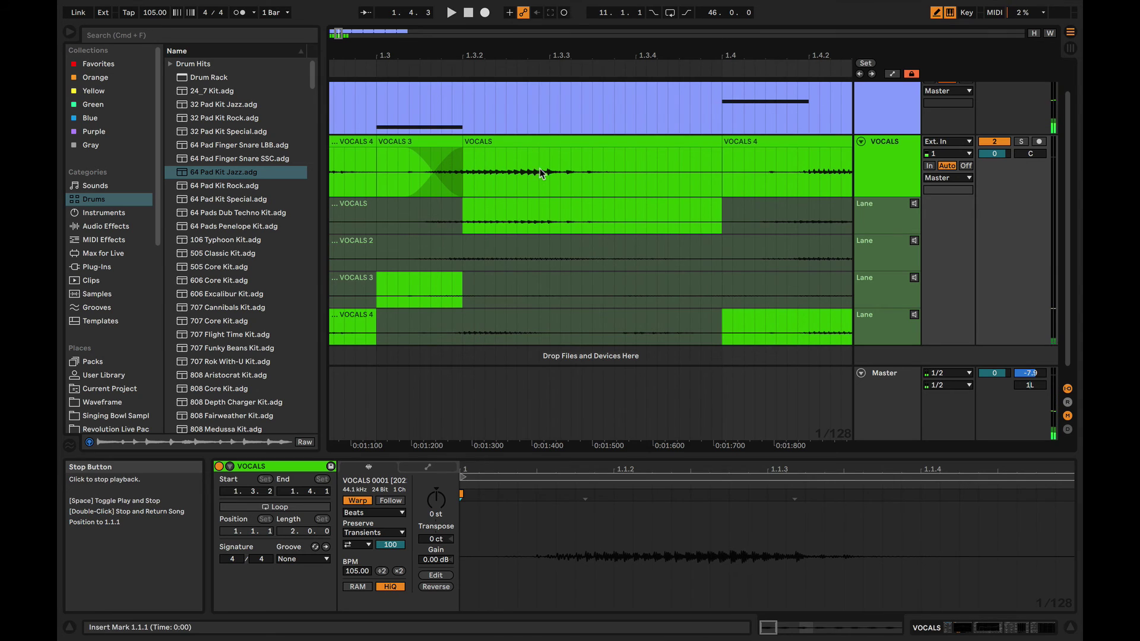
pyautogui.scroll(-5, 468, 188)
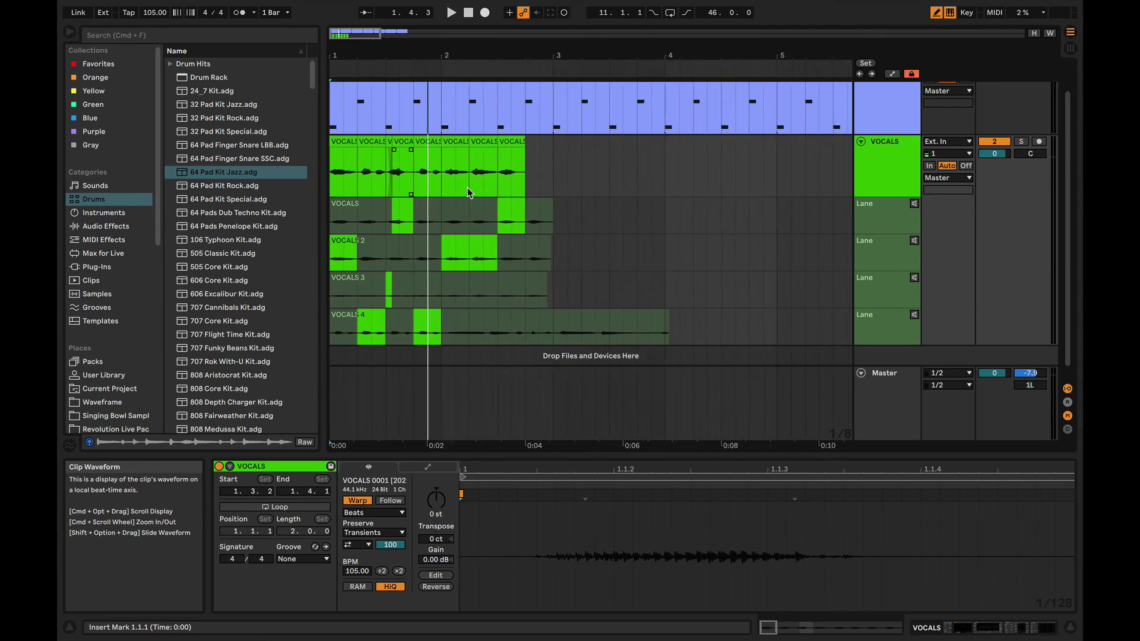